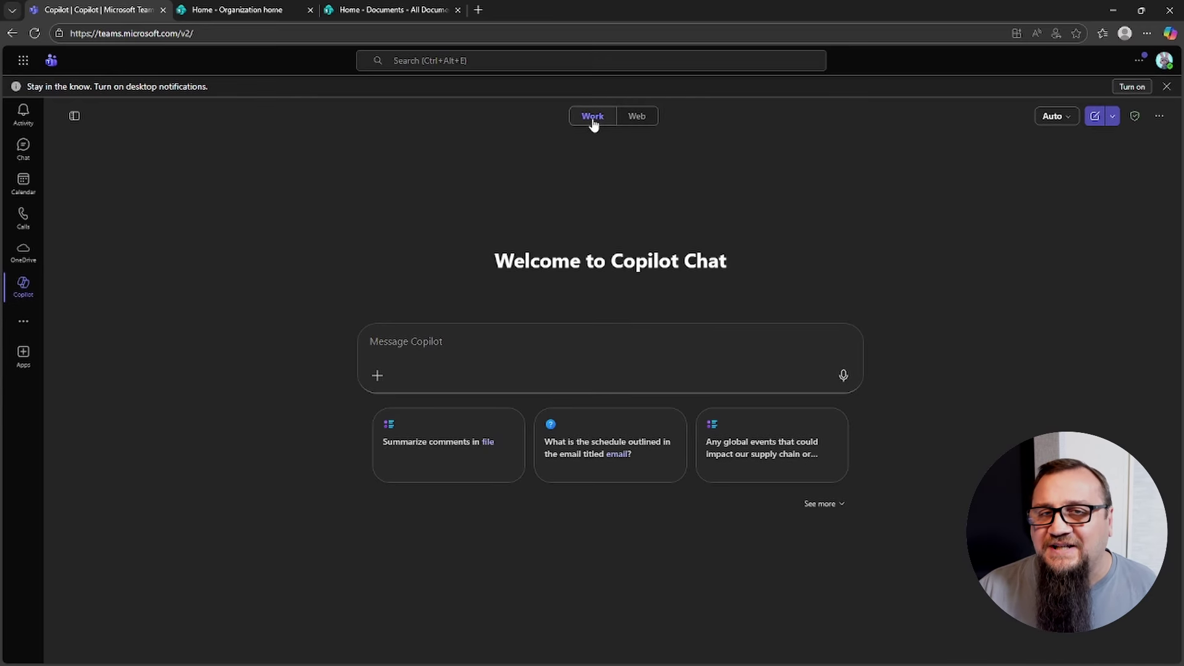
Add Microsoft's SharePoint page agent to Copilot from the Agent Store
{"action": "left_click", "coordinate": [491, 336]}
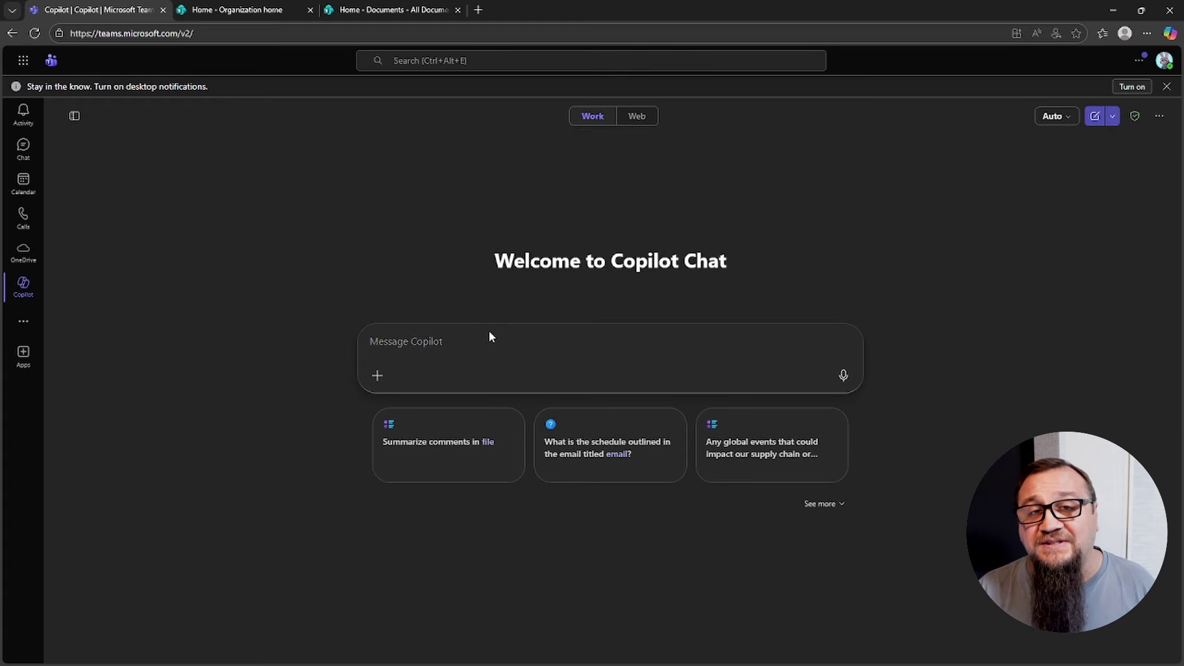
{"action": "left_click", "coordinate": [74, 117]}
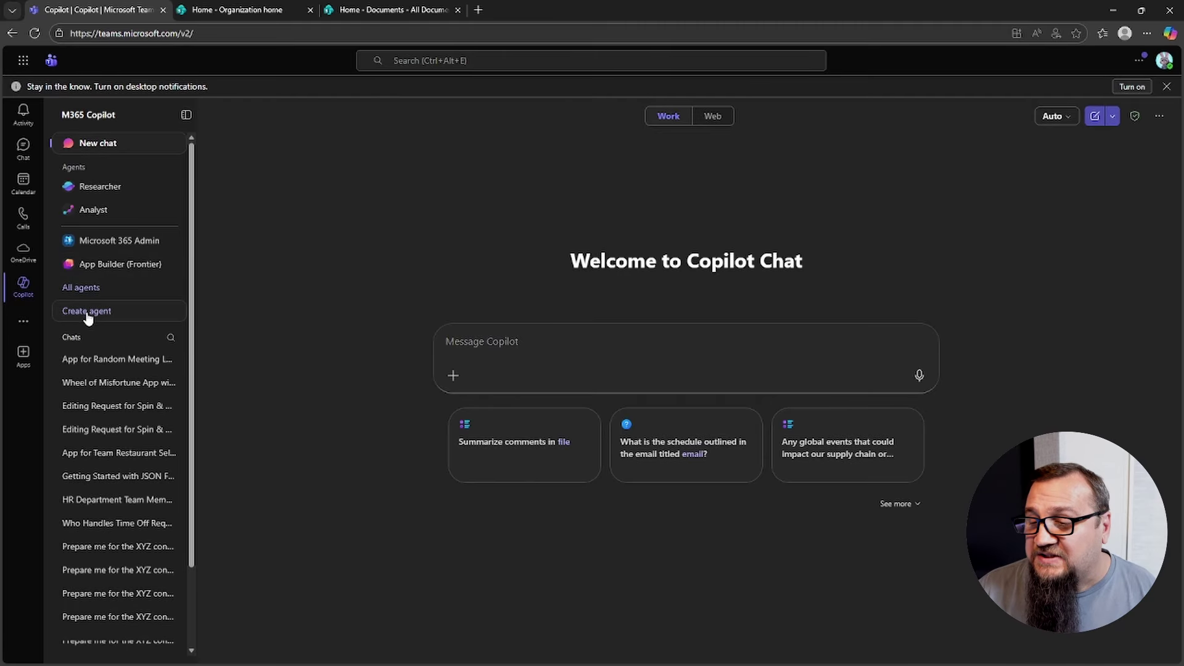
{"action": "left_click", "coordinate": [80, 287]}
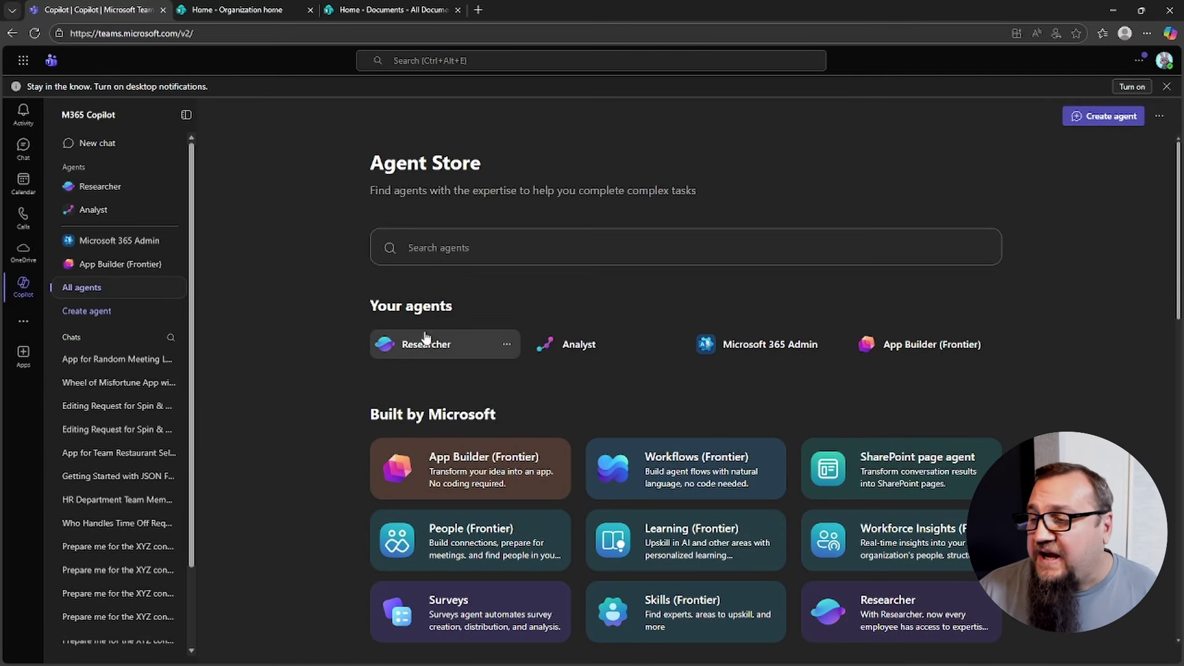
{"action": "scroll", "coordinate": [873, 433], "scroll_direction": "down", "scroll_amount": 1}
{"action": "left_click", "coordinate": [873, 431]}
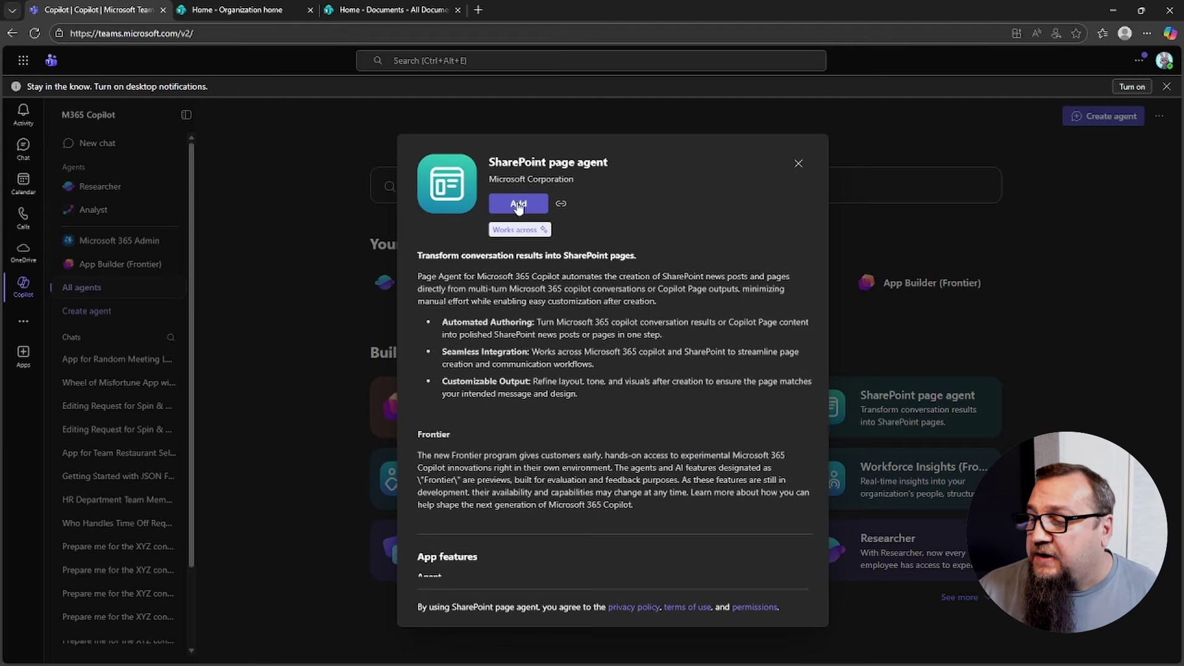
{"action": "left_click", "coordinate": [518, 205]}
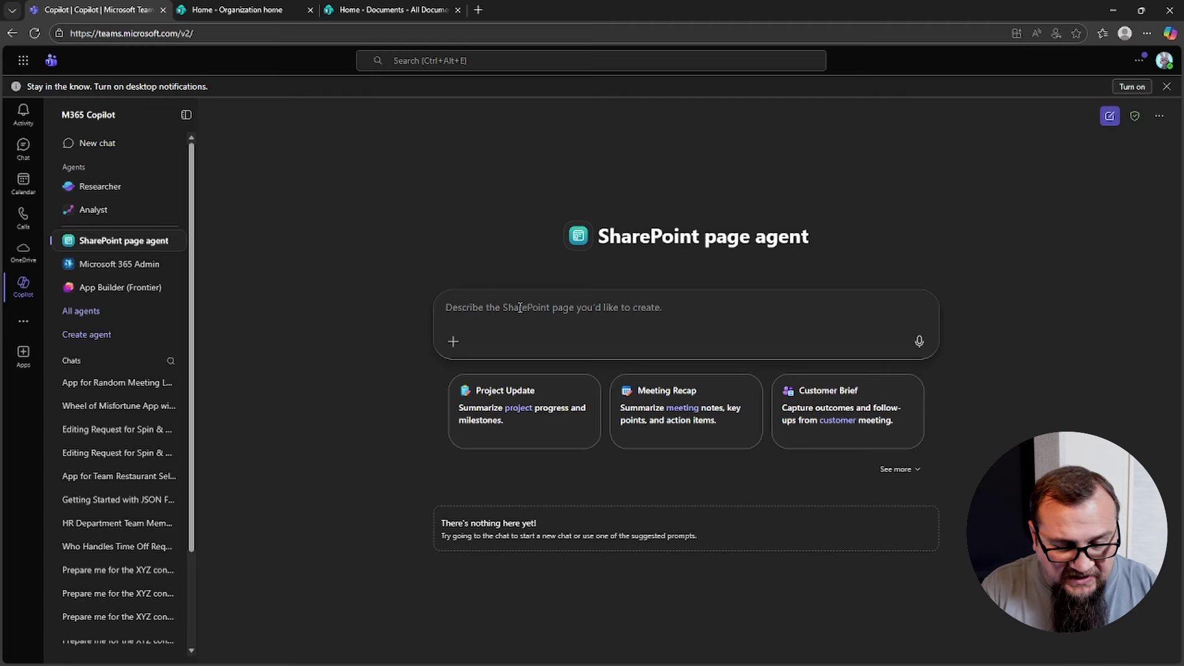
Begin the agent prompt with "I need a page created for the new XD-500 drone."
{"action": "type", "text": "I need a p"}
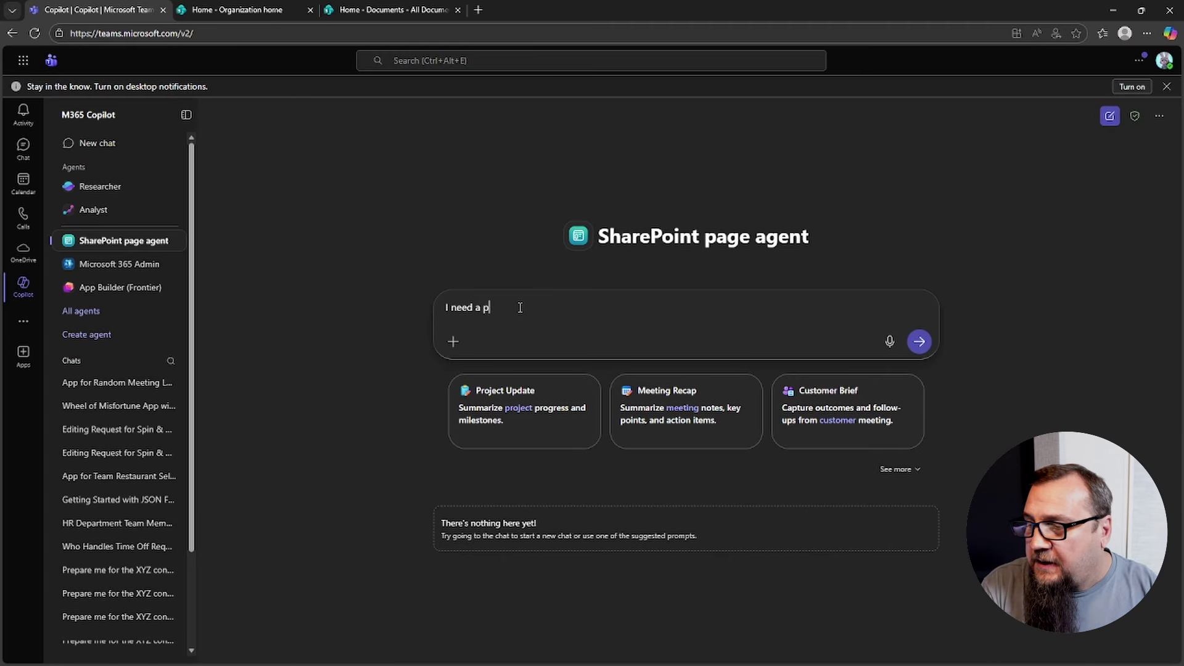
{"action": "type", "text": "age creat"}
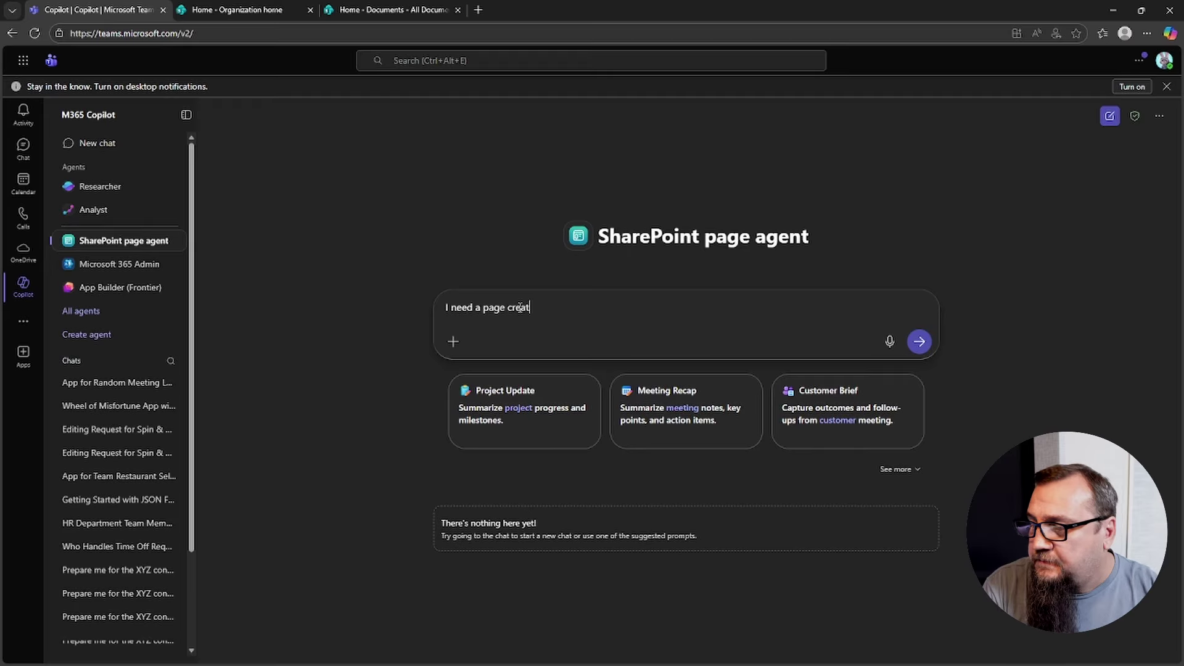
{"action": "type", "text": "ed for the n"}
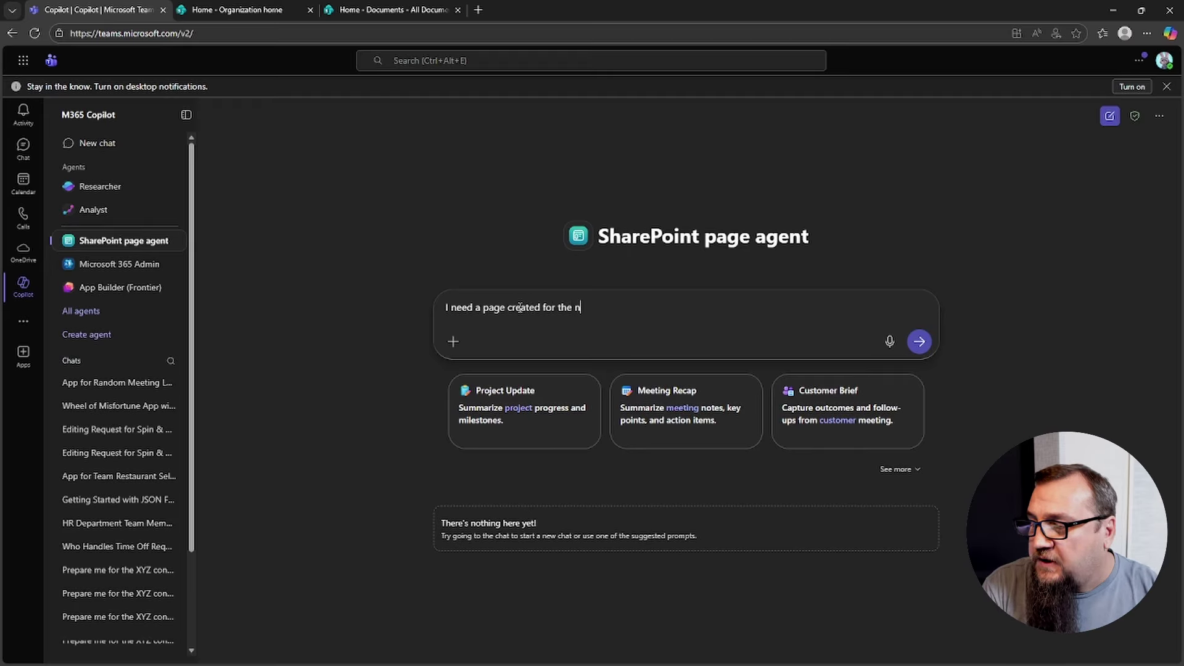
{"action": "type", "text": "ew XD-50"}
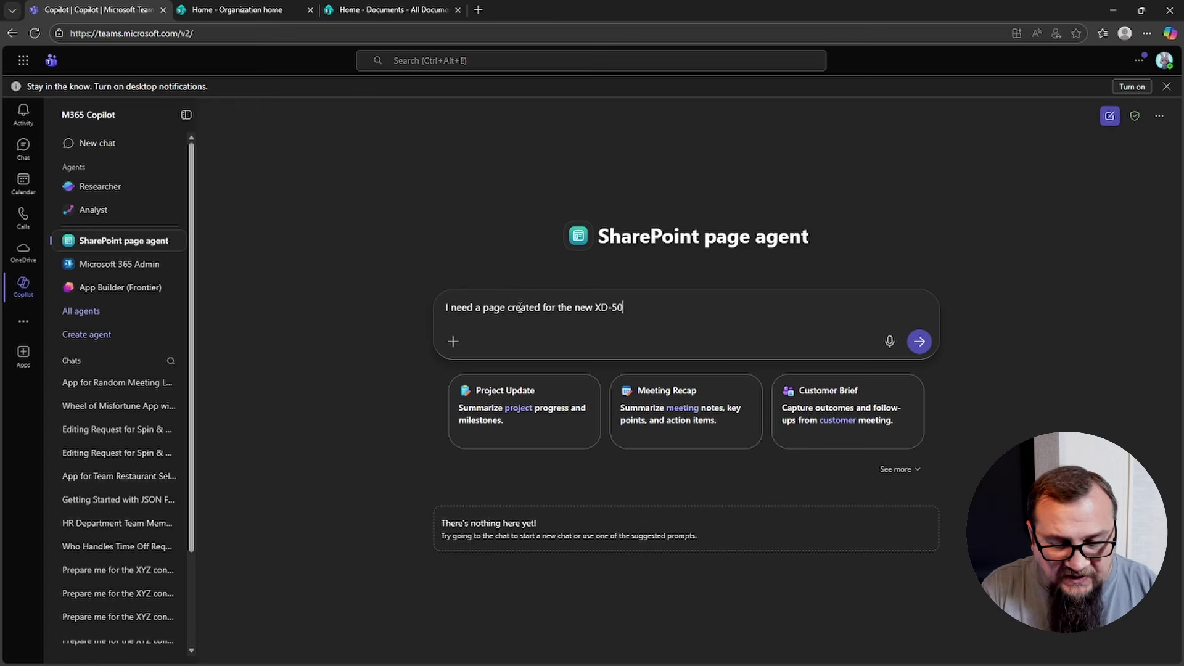
{"action": "type", "text": "0 drone. "}
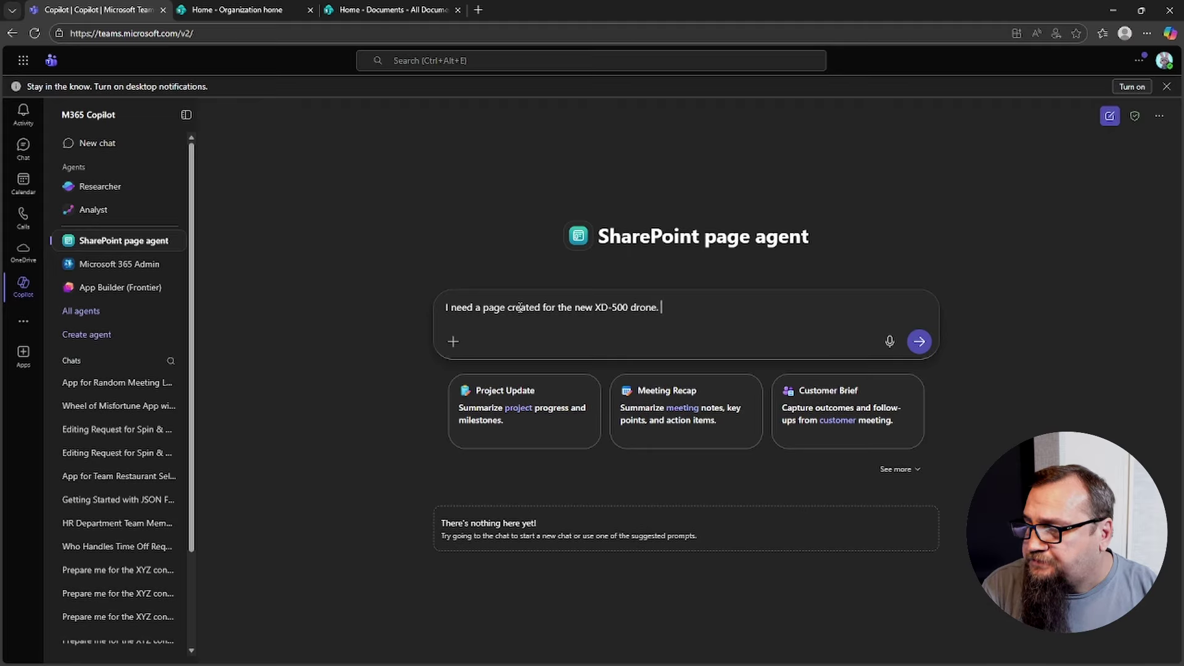
Continue the prompt with "It should cover the overview details, benefits, and any other information will help to educate a viewer."
{"action": "type", "text": "It "}
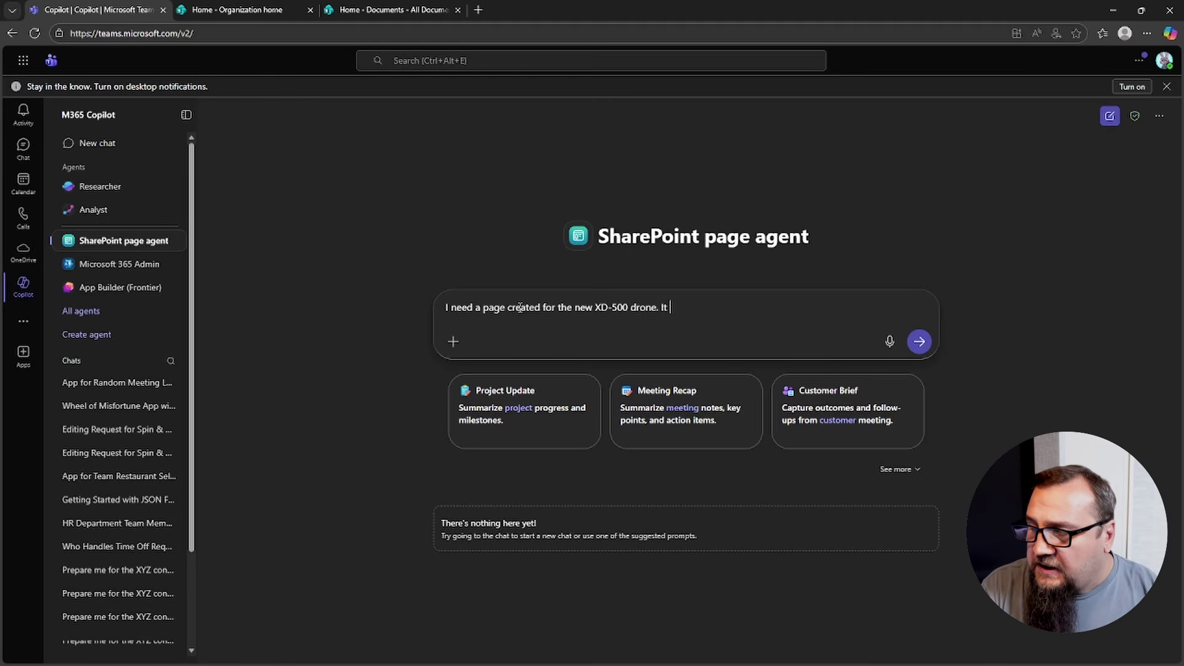
{"action": "type", "text": "should cover the vo"}
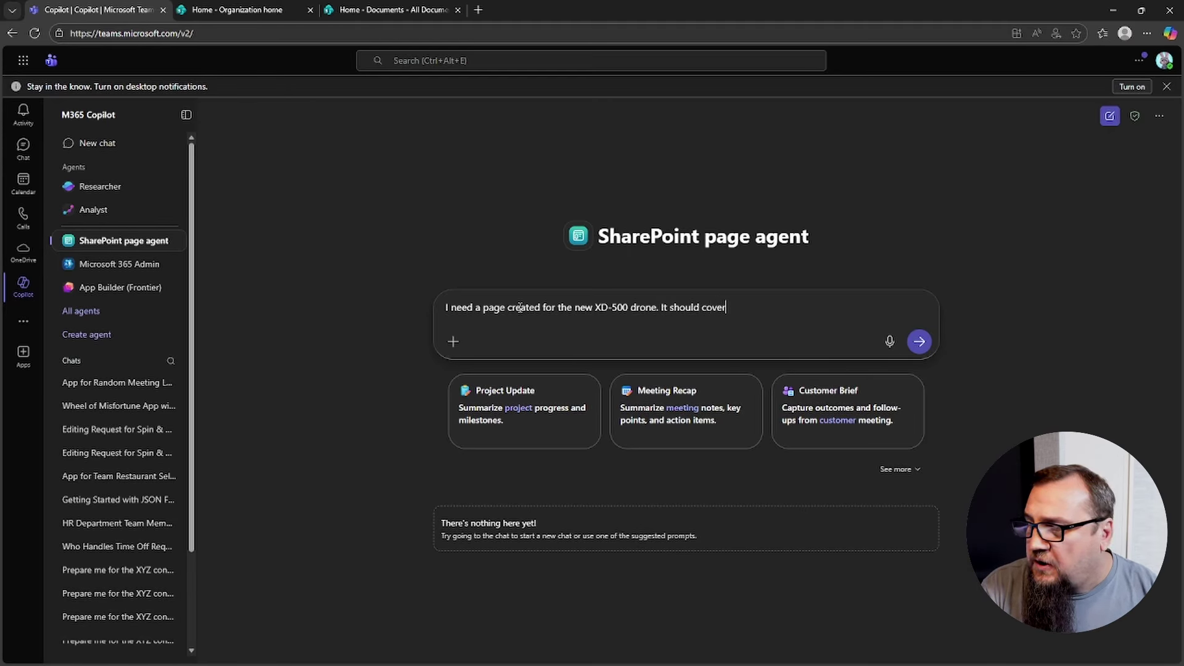
{"action": "key", "text": "BackSpace"}
{"action": "key", "text": "BackSpace"}
{"action": "type", "text": "overvi"}
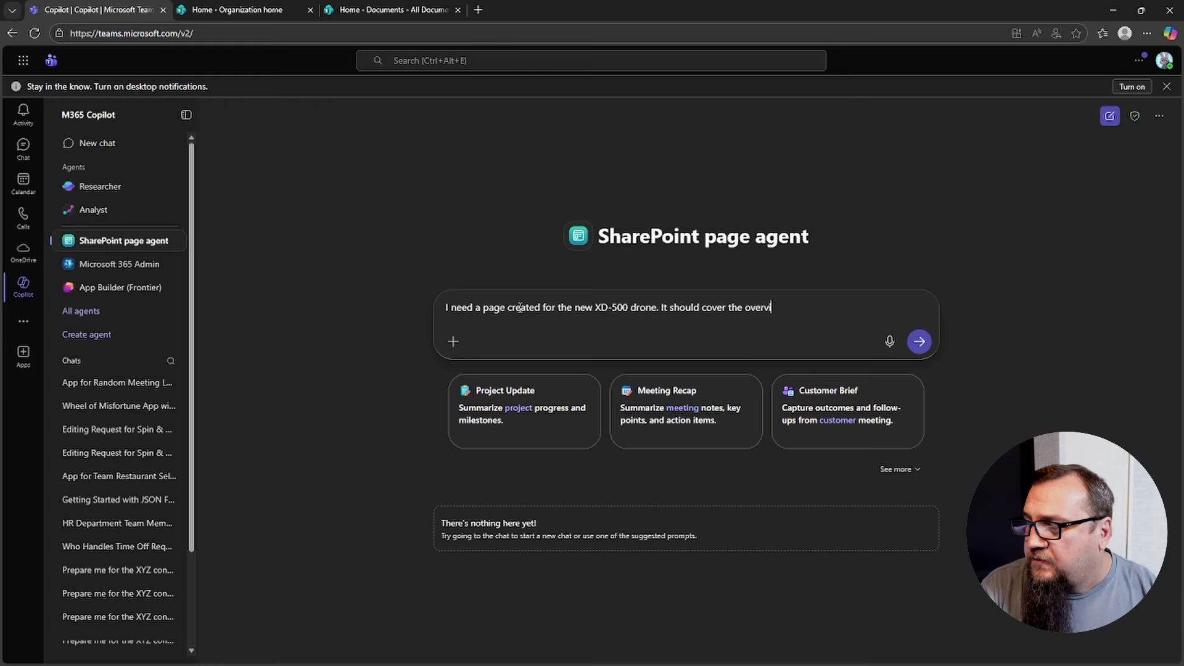
{"action": "type", "text": "ew details, "}
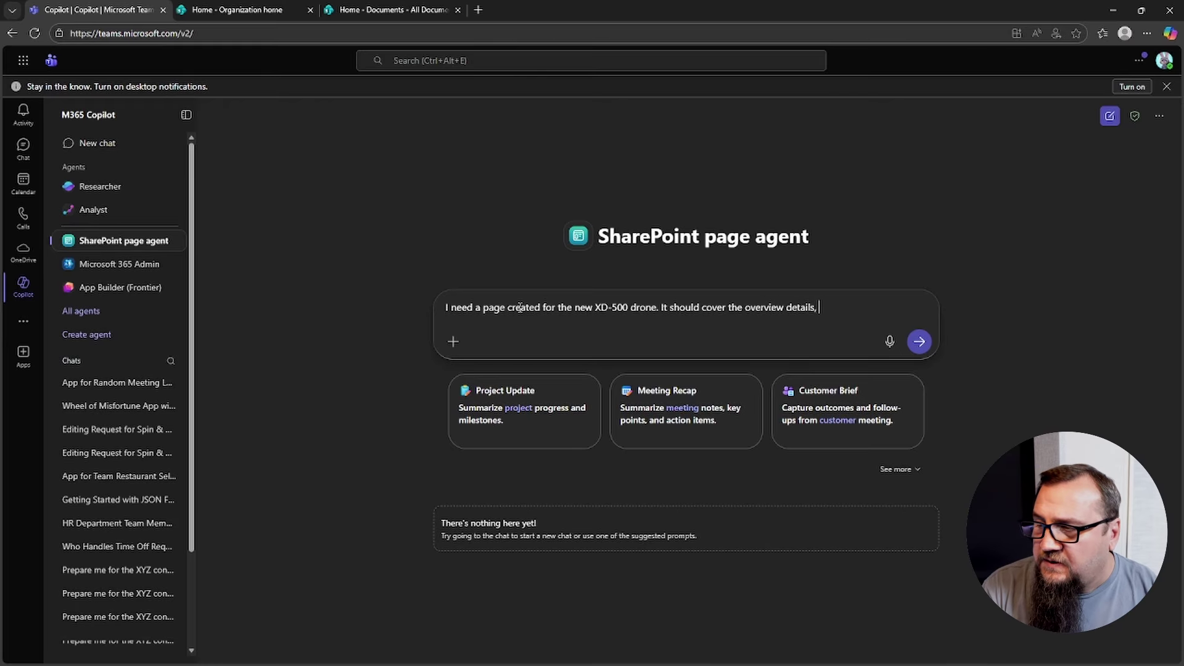
{"action": "type", "text": "benefits, "}
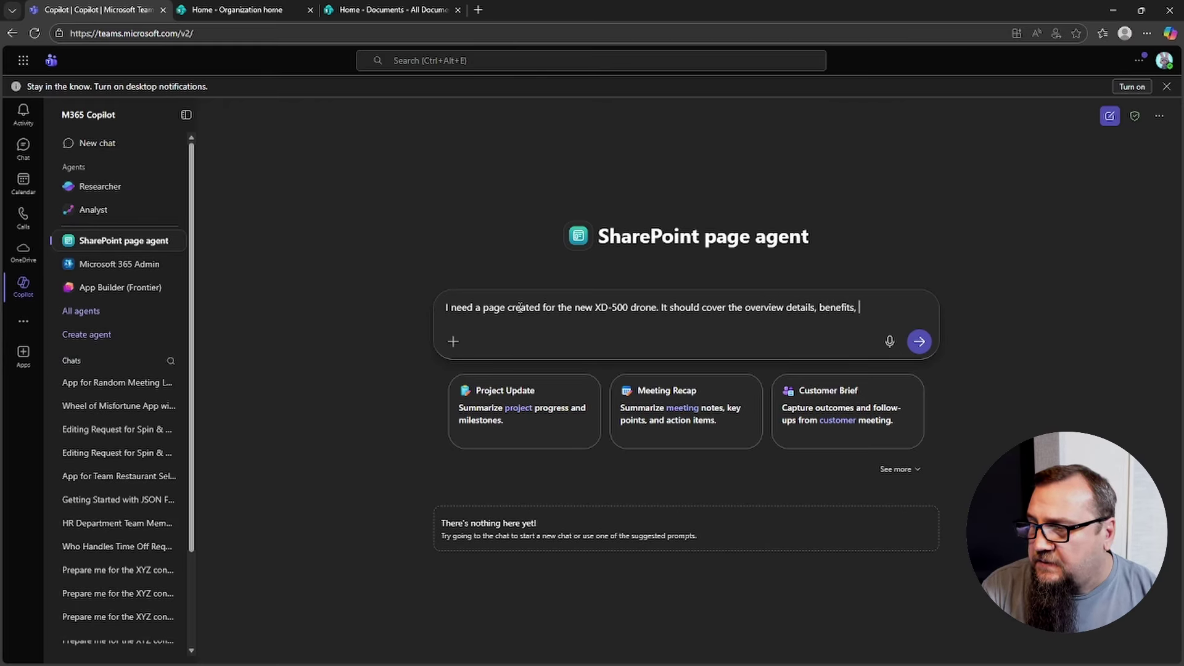
{"action": "type", "text": "and any"}
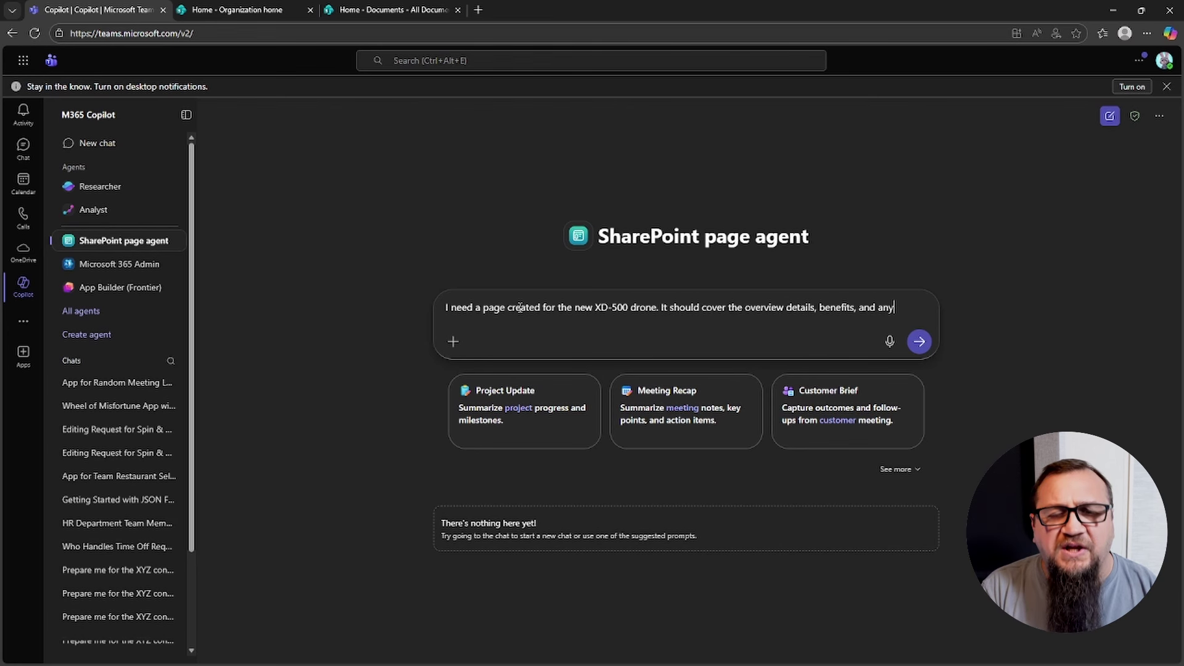
{"action": "type", "text": " other "}
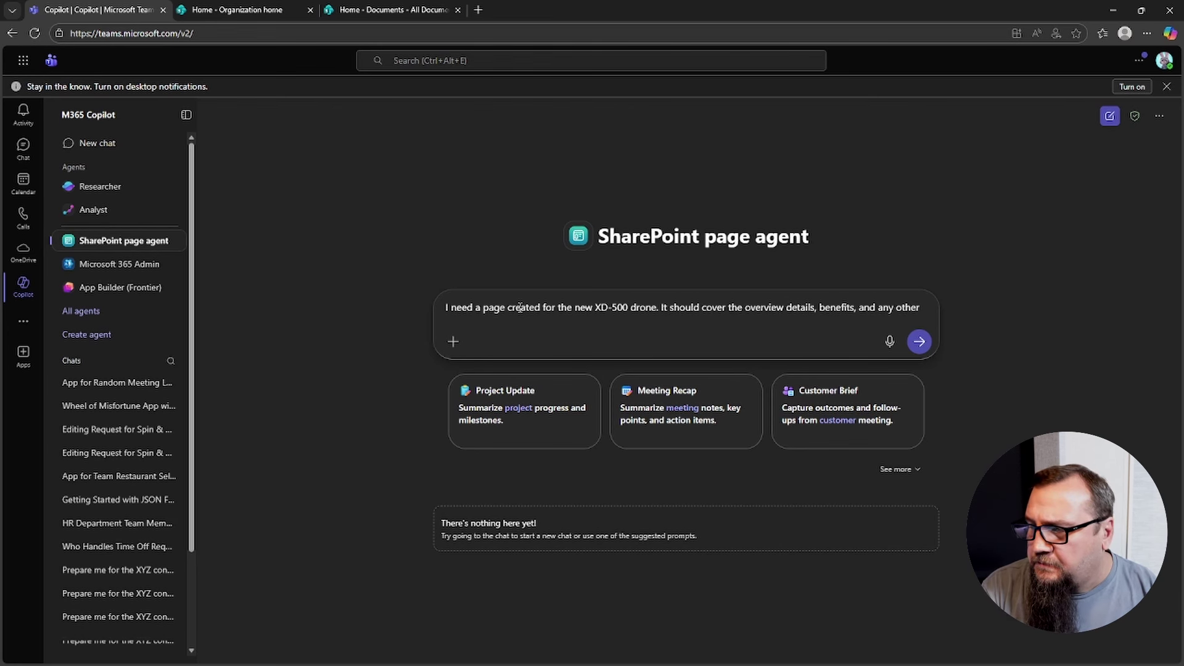
{"action": "type", "text": "information wil"}
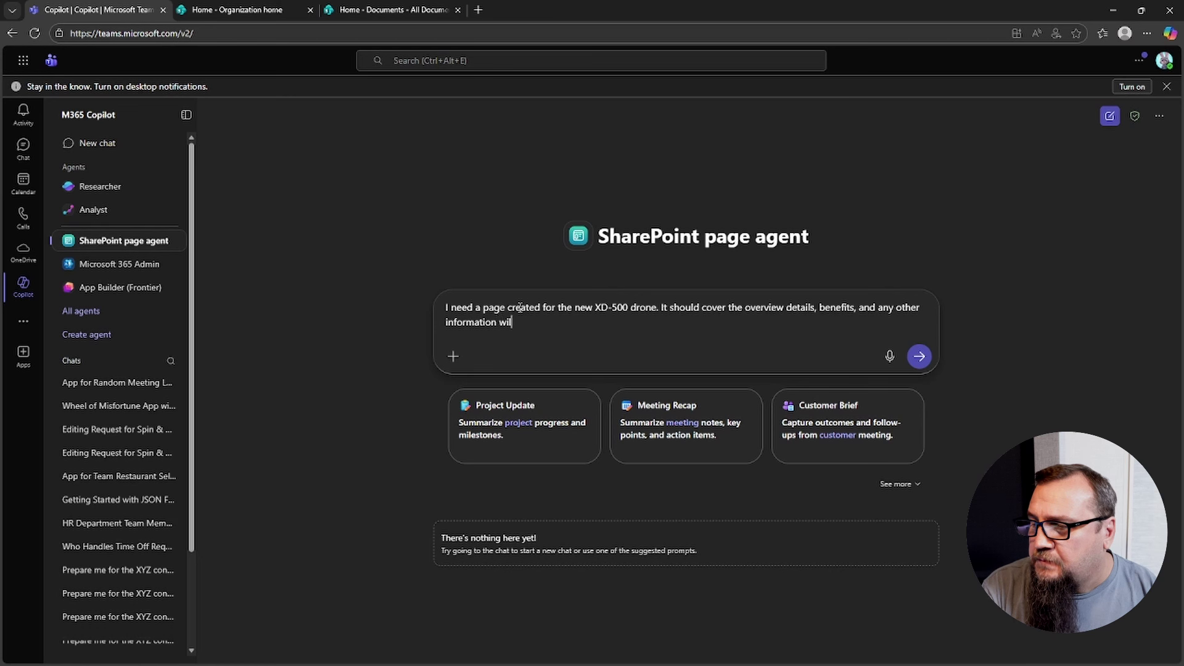
{"action": "type", "text": "l help to educate"}
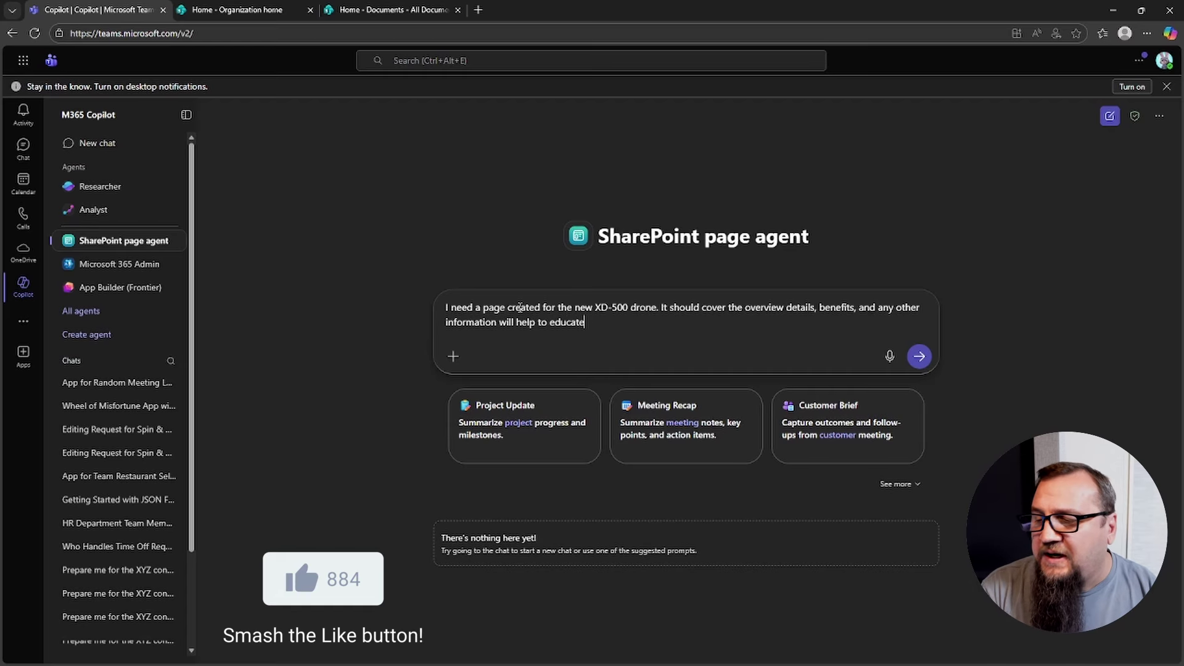
{"action": "type", "text": " a vieww"}
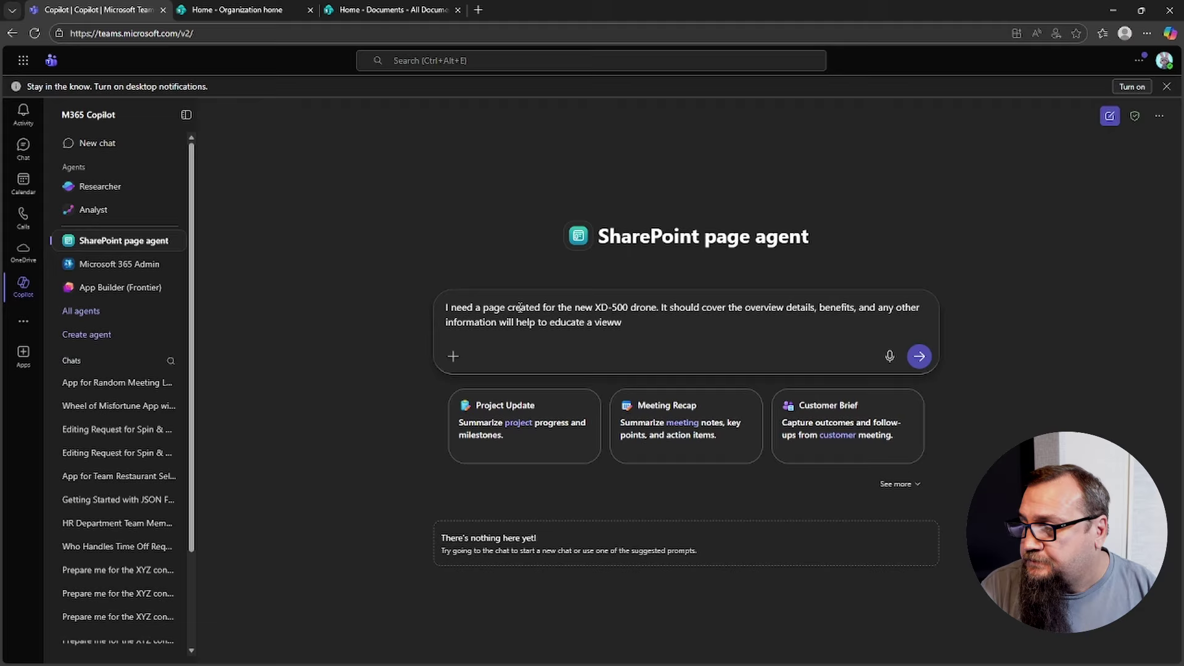
{"action": "key", "text": "BackSpace"}
{"action": "type", "text": "er."}
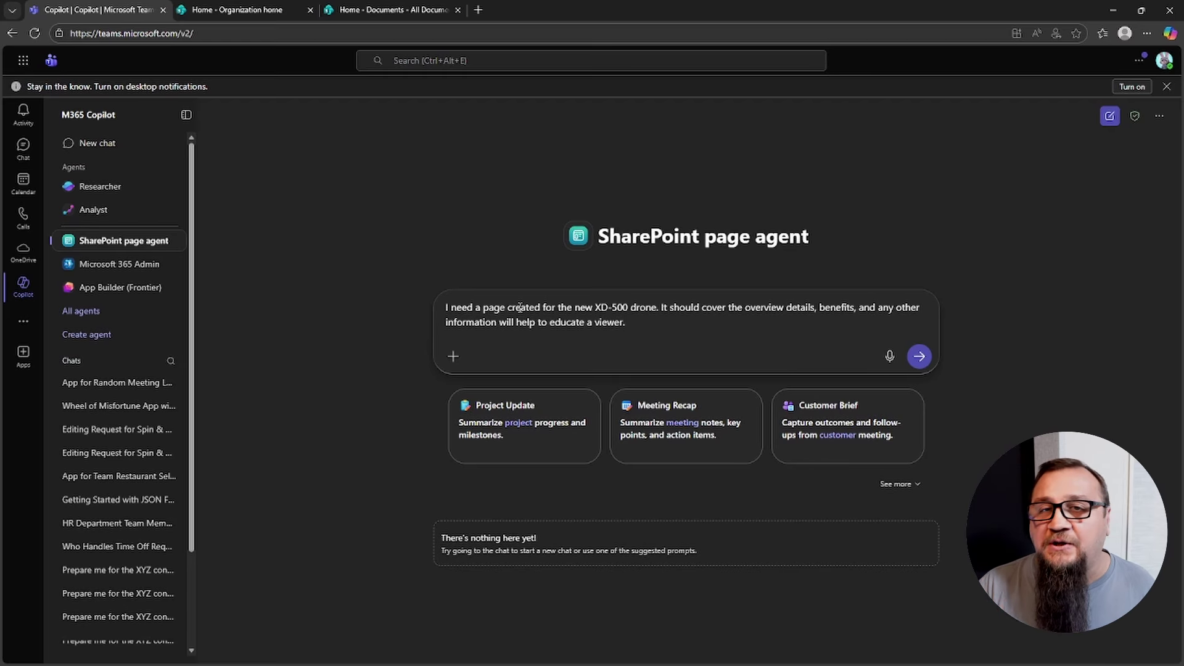
Reference the Word file "Introducing the XD-500 Contoso's Revolutionary Autonomous Dr" in the prompt and send it
{"action": "type", "text": "/"}
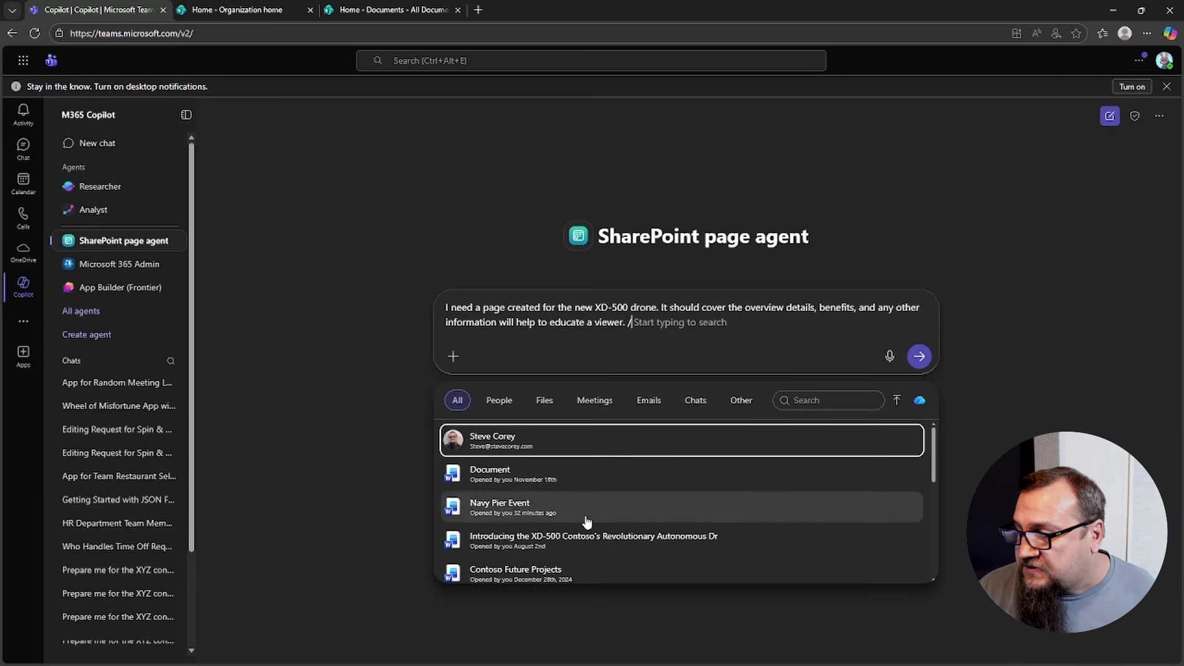
{"action": "left_click", "coordinate": [589, 543]}
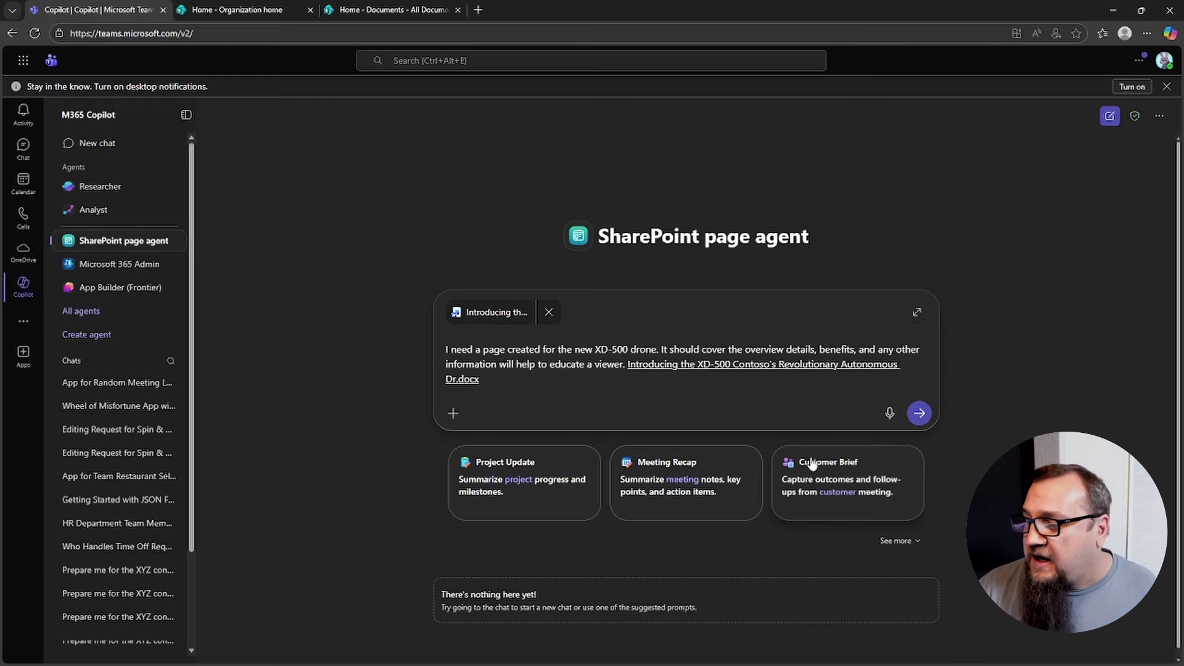
{"action": "left_click", "coordinate": [919, 413]}
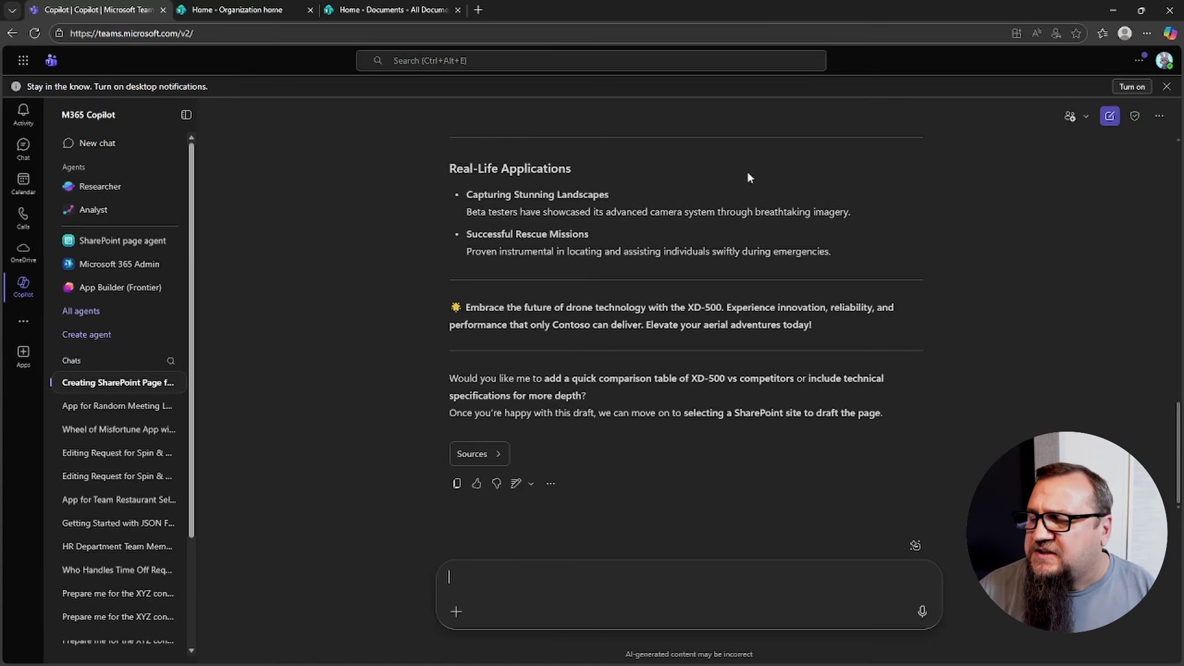
Open the XD-500 introduction document from the SharePoint Documents library, review its sections against the draft, and return to the Copilot chat
{"action": "left_click", "coordinate": [379, 9]}
{"action": "left_click", "coordinate": [166, 370]}
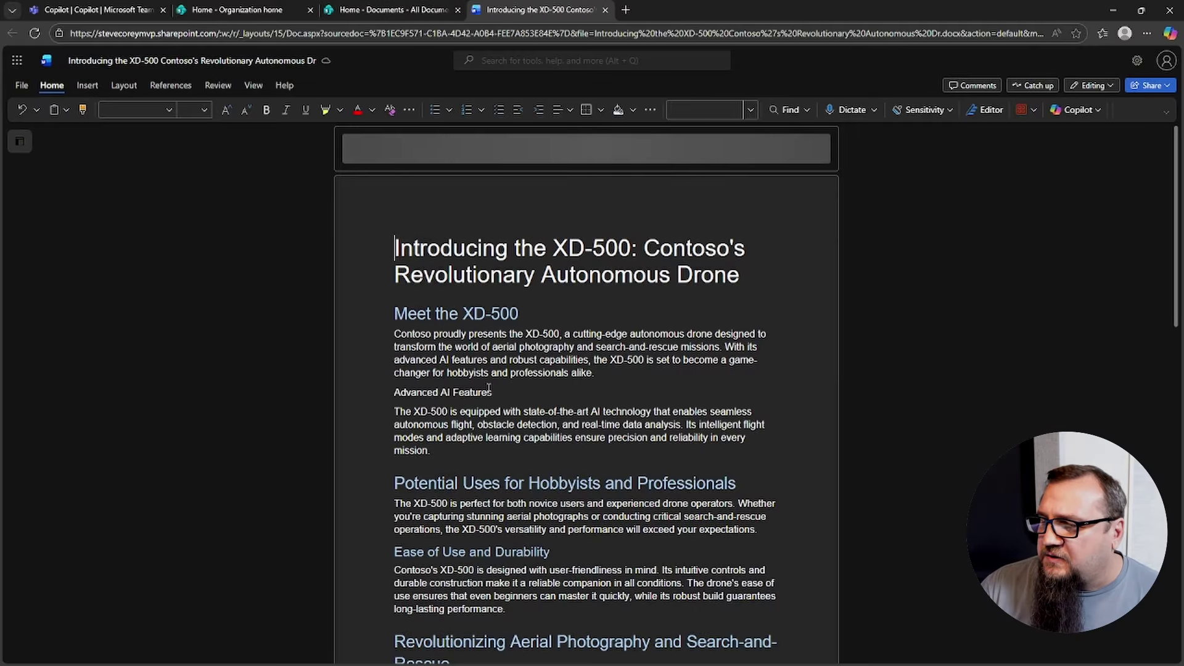
{"action": "scroll", "coordinate": [487, 392], "scroll_direction": "down", "scroll_amount": 12}
{"action": "scroll", "coordinate": [489, 387], "scroll_direction": "down", "scroll_amount": 3}
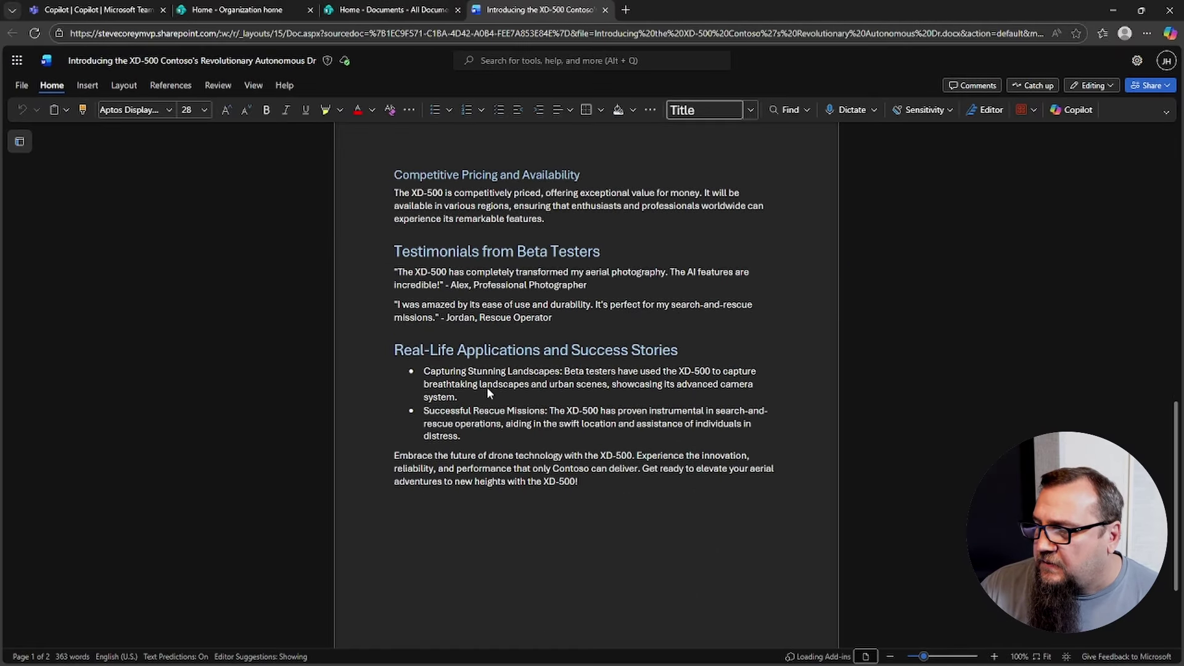
{"action": "scroll", "coordinate": [488, 392], "scroll_direction": "down", "scroll_amount": 2}
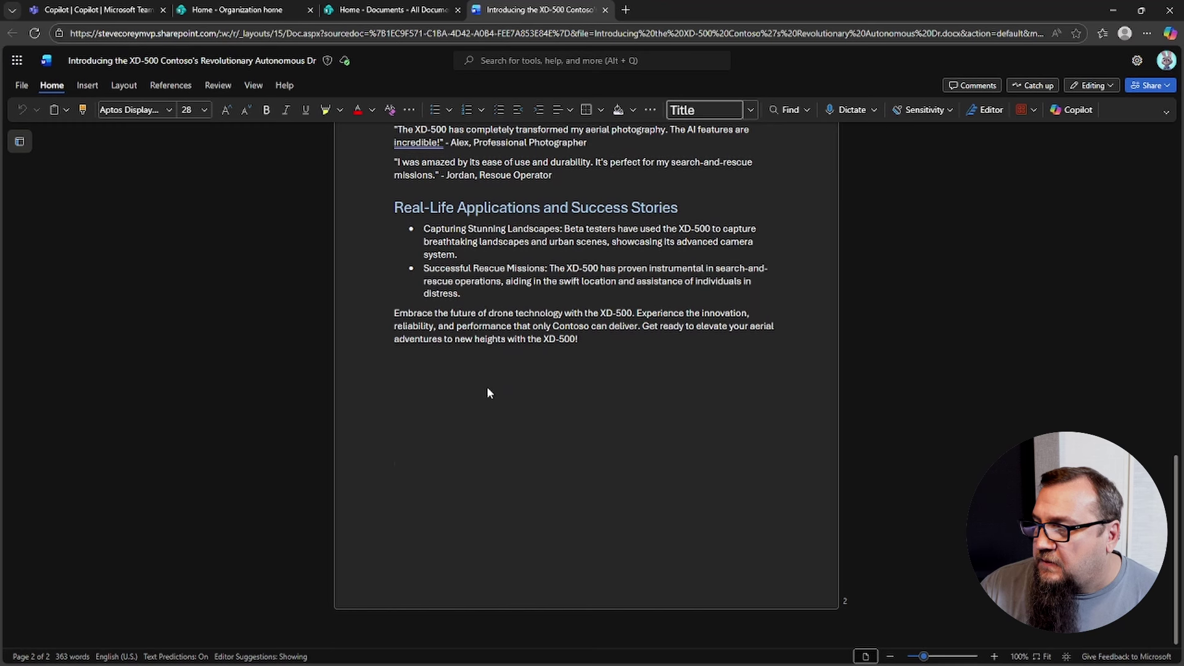
{"action": "scroll", "coordinate": [488, 390], "scroll_direction": "up", "scroll_amount": 3}
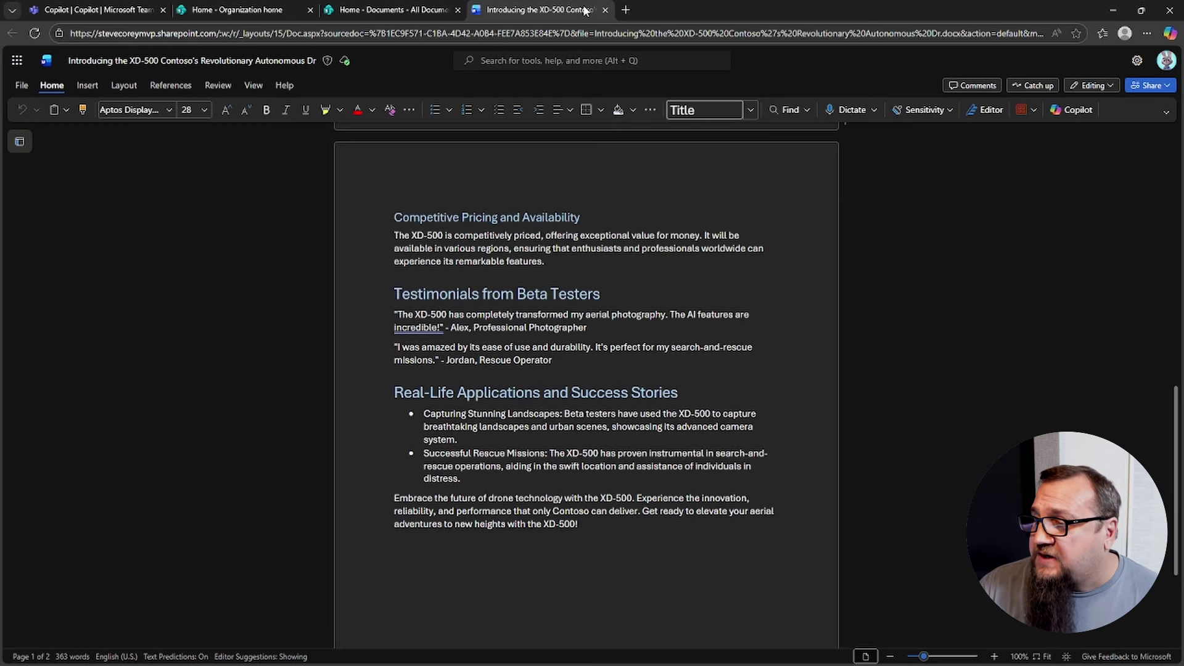
{"action": "left_click", "coordinate": [605, 10]}
{"action": "left_click", "coordinate": [95, 10]}
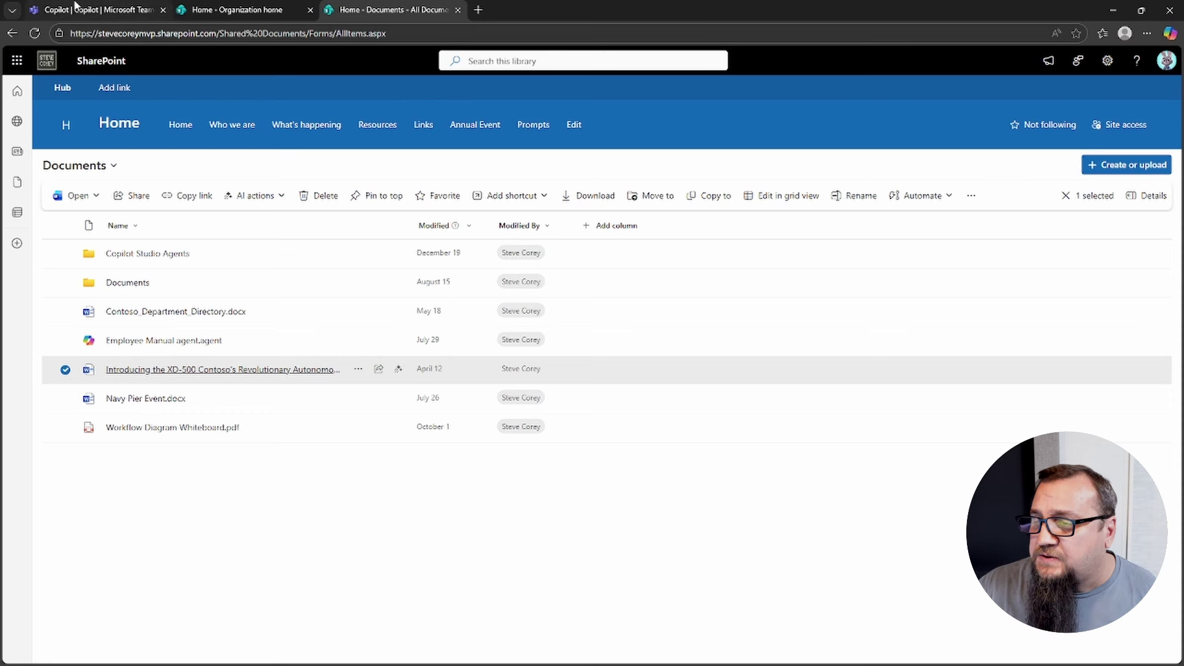
Send the agent the follow-up request "add in the pricing and availability"
{"action": "left_click", "coordinate": [557, 564]}
{"action": "type", "text": "add "}
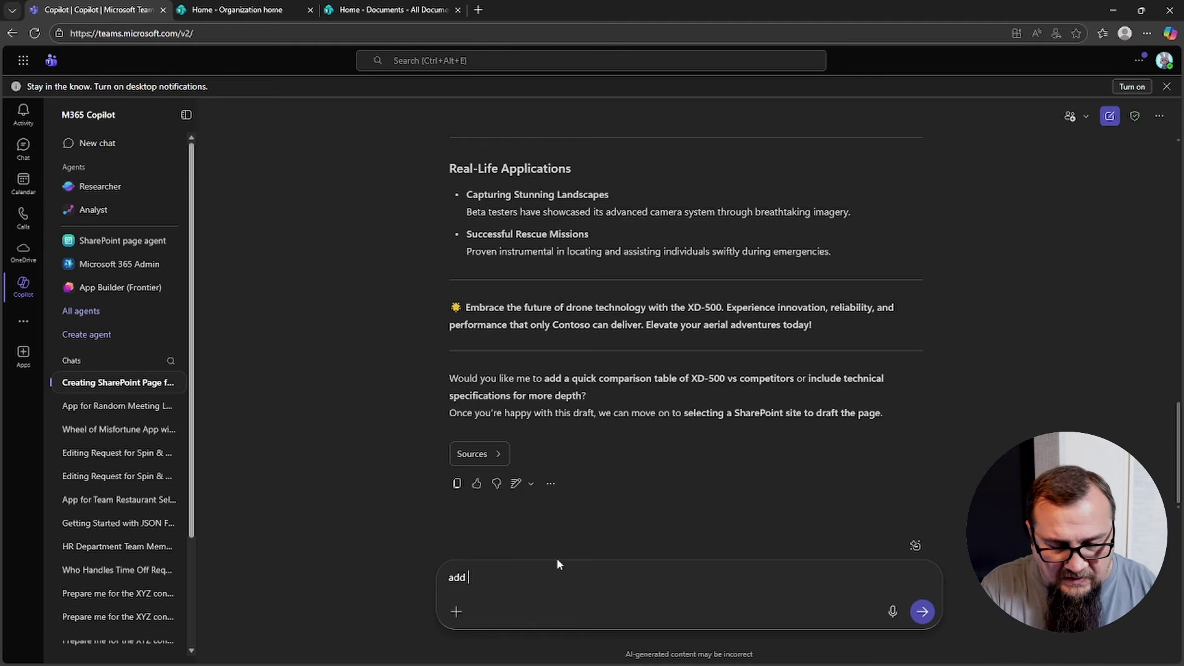
{"action": "type", "text": "in the pricing and availability"}
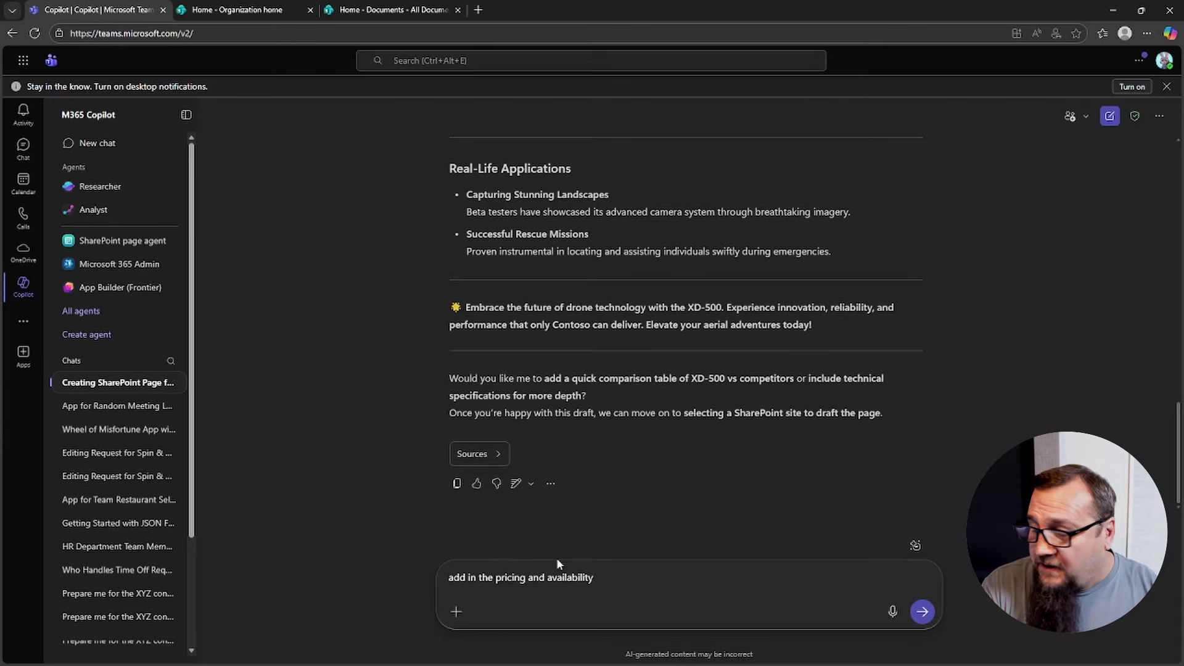
{"action": "key", "text": "Return"}
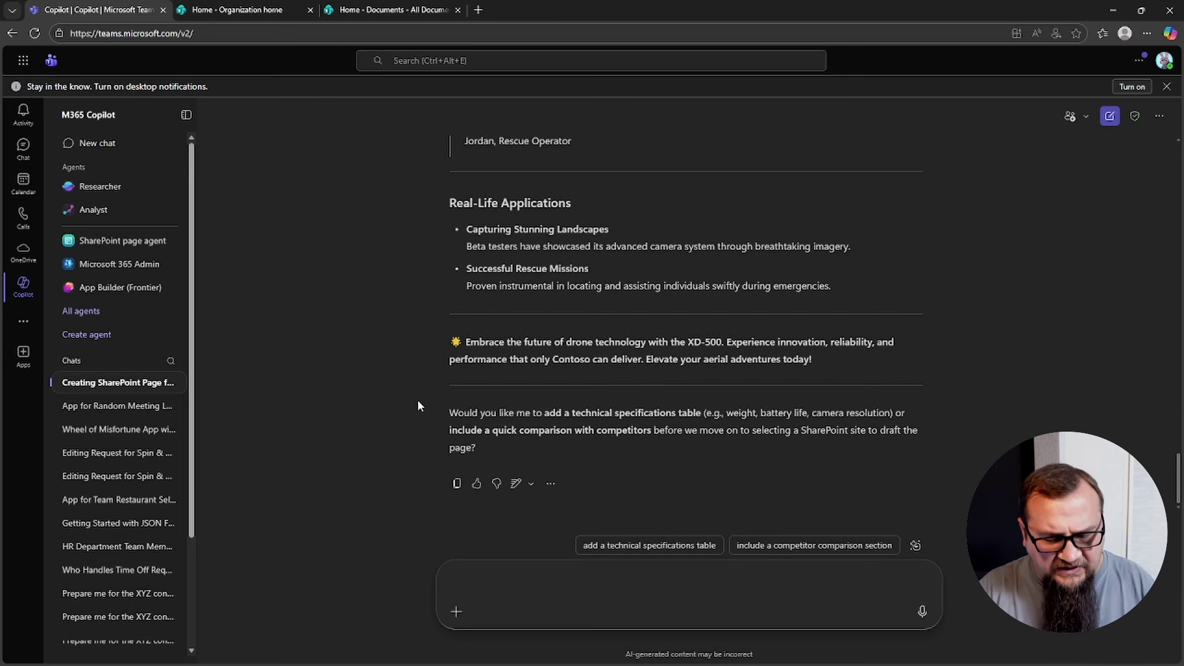
Tell the agent to "create the page" from the revised draft
{"action": "type", "text": "create th"}
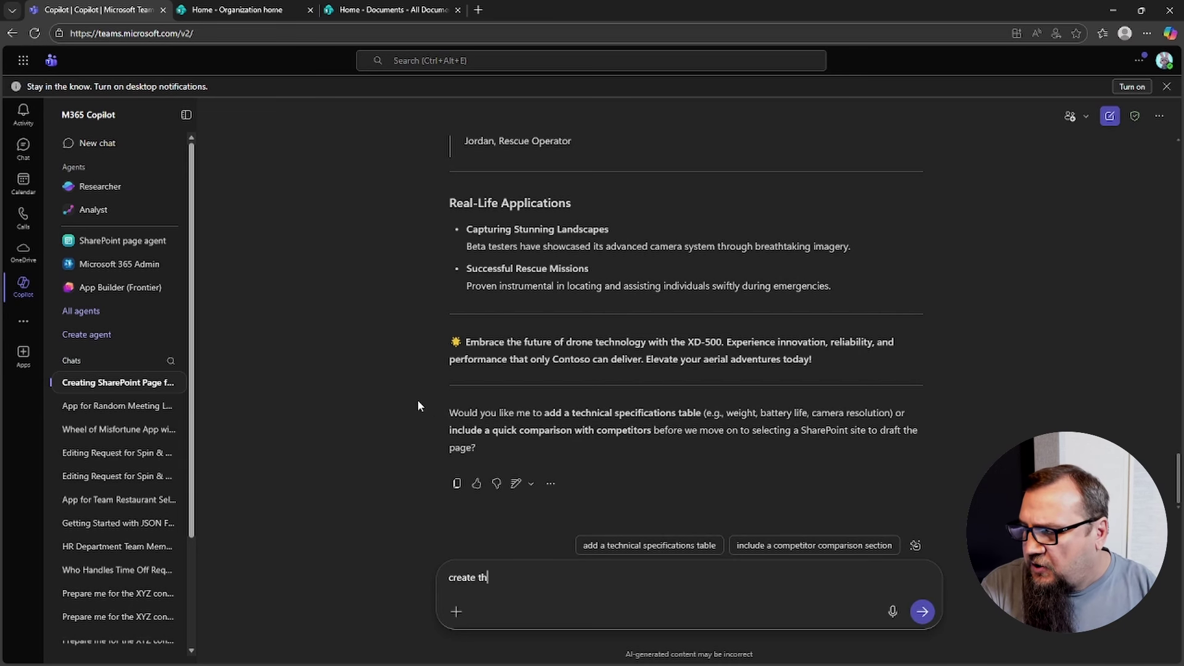
{"action": "type", "text": "e page"}
{"action": "key", "text": "Return"}
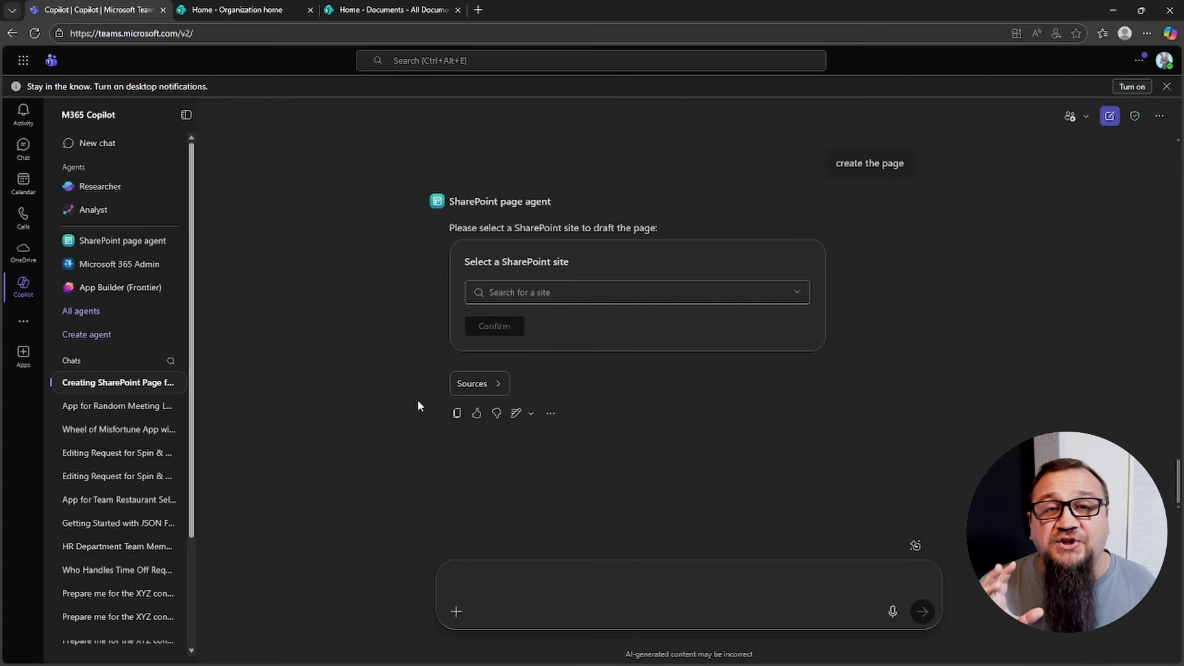
Choose the Home site as the SharePoint site for drafting the page
{"action": "left_click", "coordinate": [653, 292]}
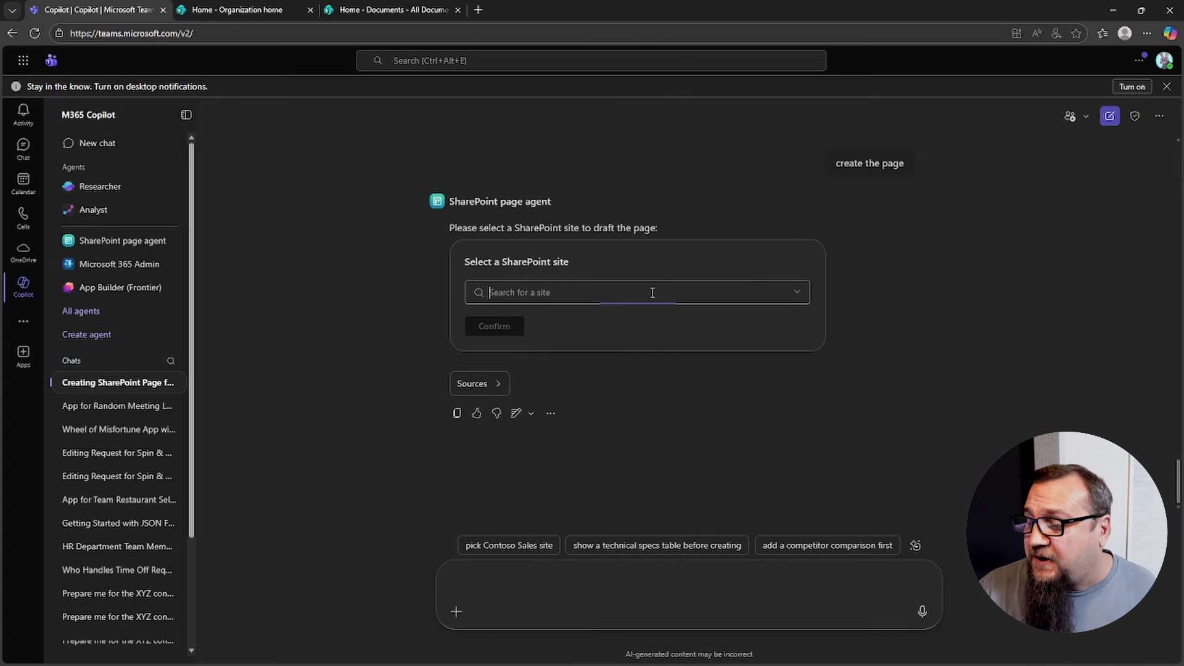
{"action": "left_click", "coordinate": [674, 290]}
{"action": "left_click", "coordinate": [549, 293]}
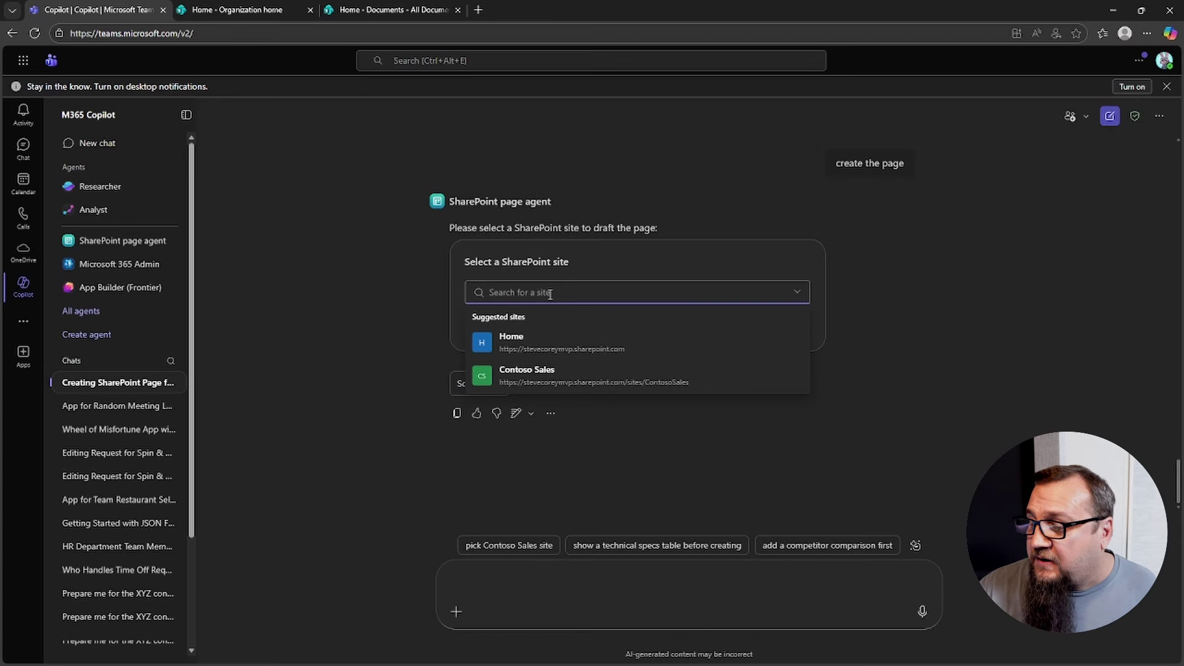
{"action": "left_click", "coordinate": [550, 294]}
{"action": "left_click", "coordinate": [549, 294]}
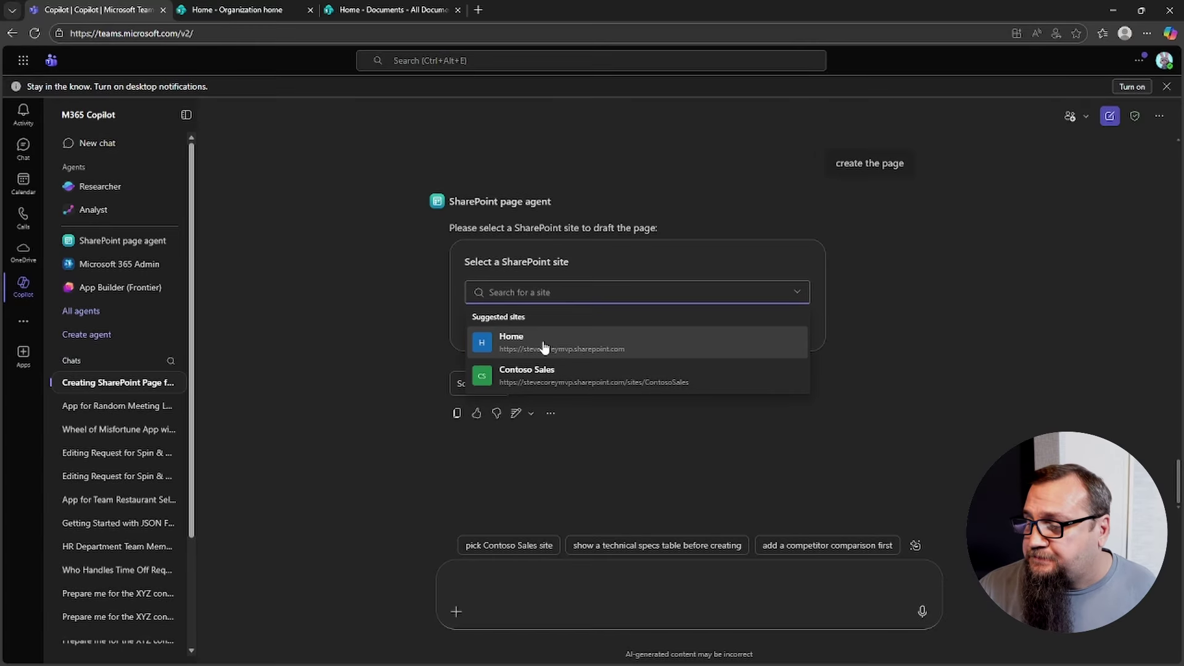
{"action": "left_click", "coordinate": [543, 339]}
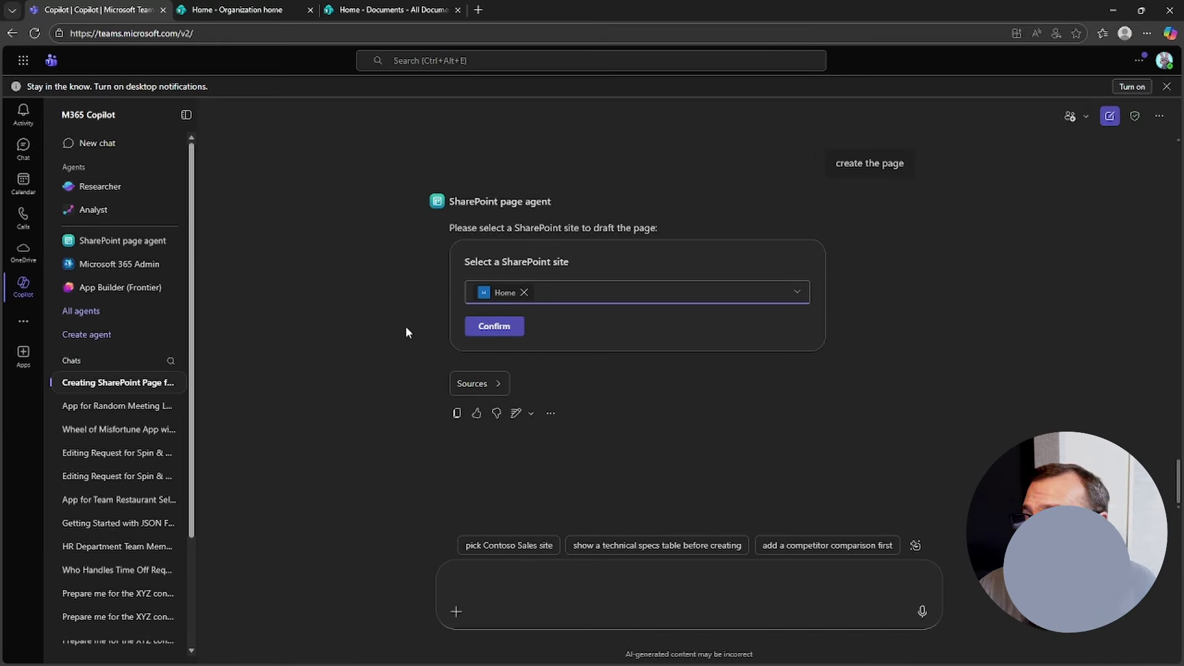
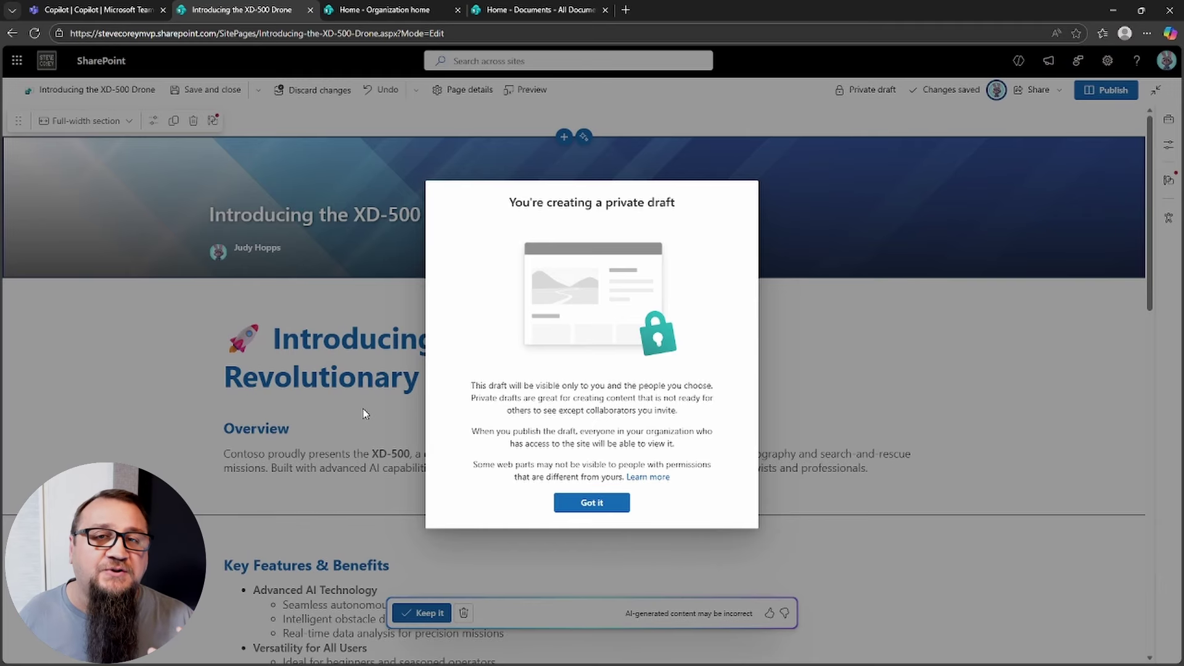
Dismiss the private draft notice, read through the generated XD-500 page, and keep the AI-generated content
{"action": "left_click", "coordinate": [601, 503]}
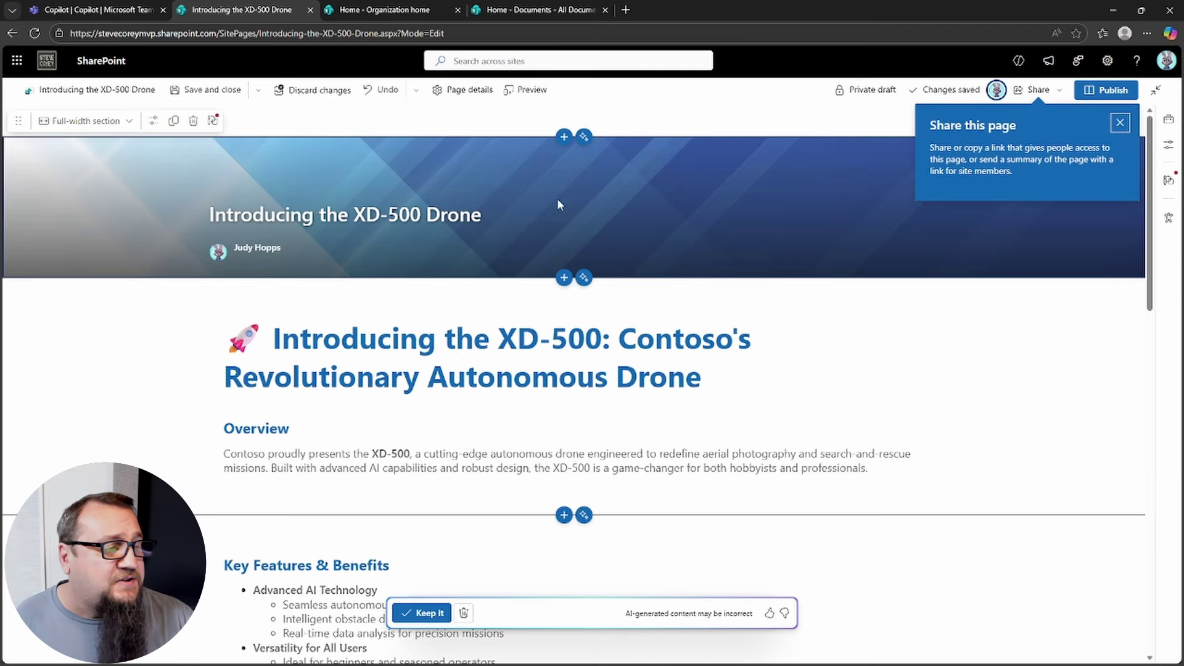
{"action": "scroll", "coordinate": [428, 294], "scroll_direction": "down", "scroll_amount": 2}
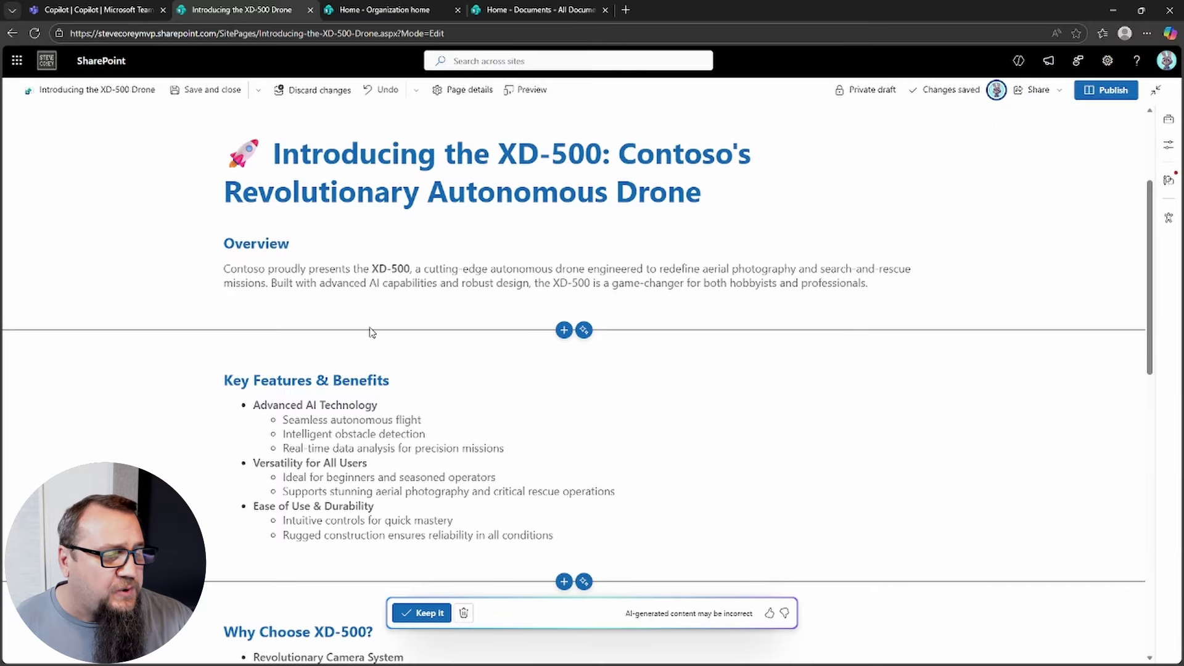
{"action": "scroll", "coordinate": [326, 319], "scroll_direction": "up", "scroll_amount": 1}
{"action": "scroll", "coordinate": [347, 319], "scroll_direction": "up", "scroll_amount": 1}
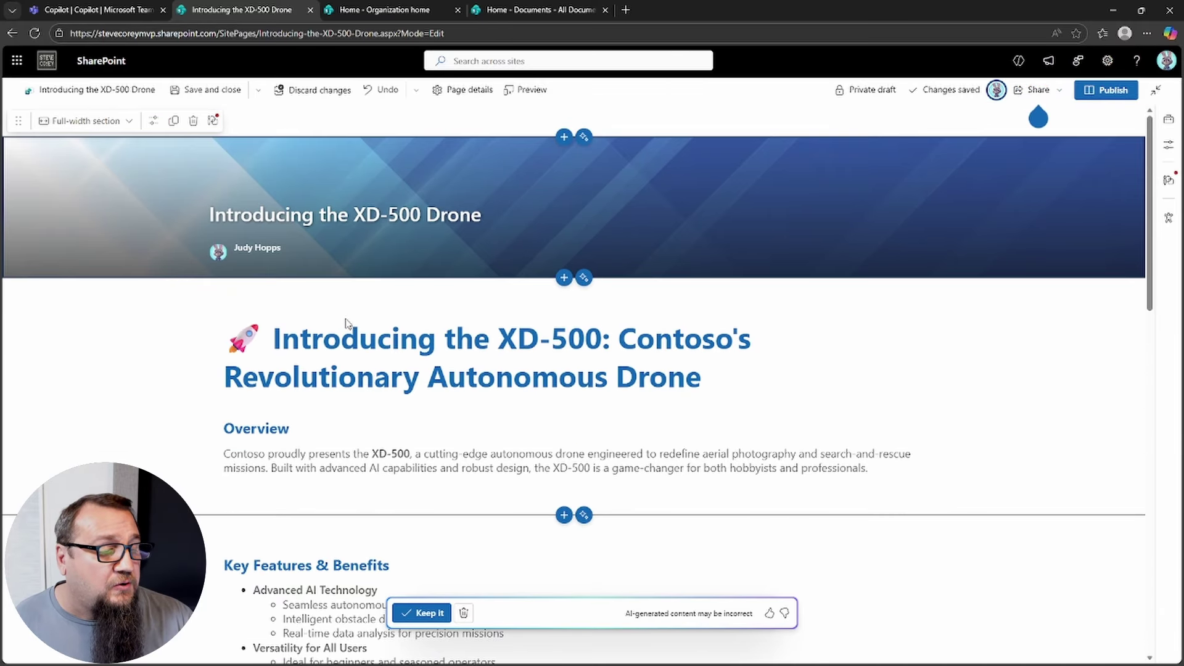
{"action": "scroll", "coordinate": [346, 324], "scroll_direction": "down", "scroll_amount": 3}
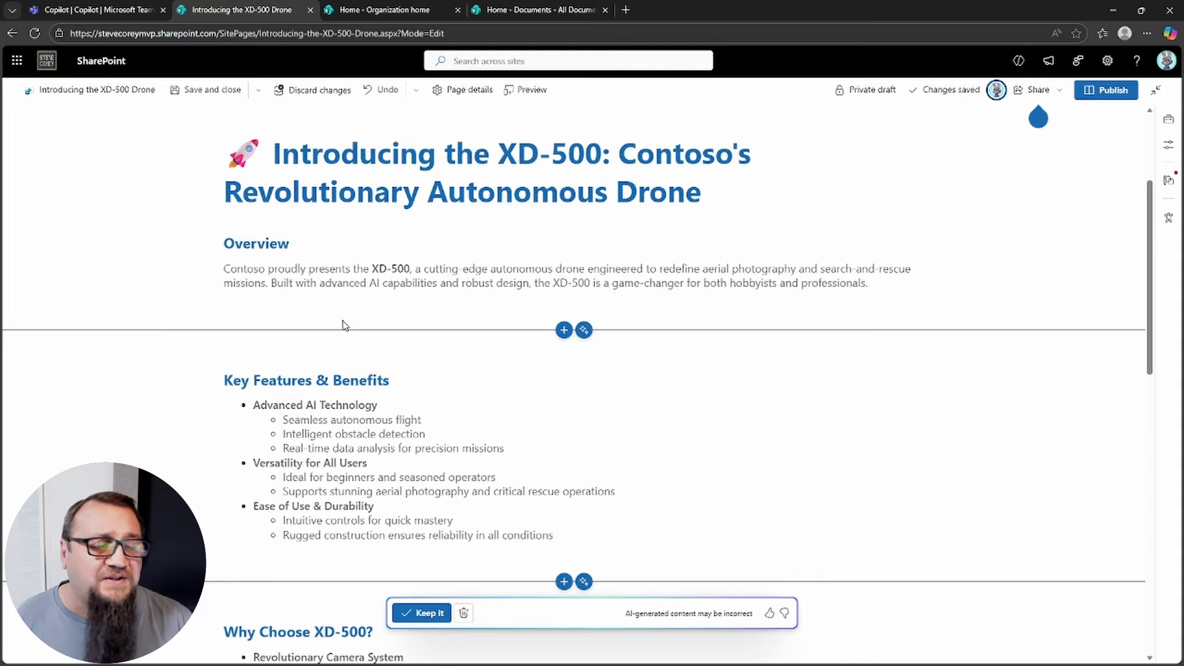
{"action": "scroll", "coordinate": [432, 330], "scroll_direction": "down", "scroll_amount": 6}
{"action": "scroll", "coordinate": [431, 330], "scroll_direction": "down", "scroll_amount": 4}
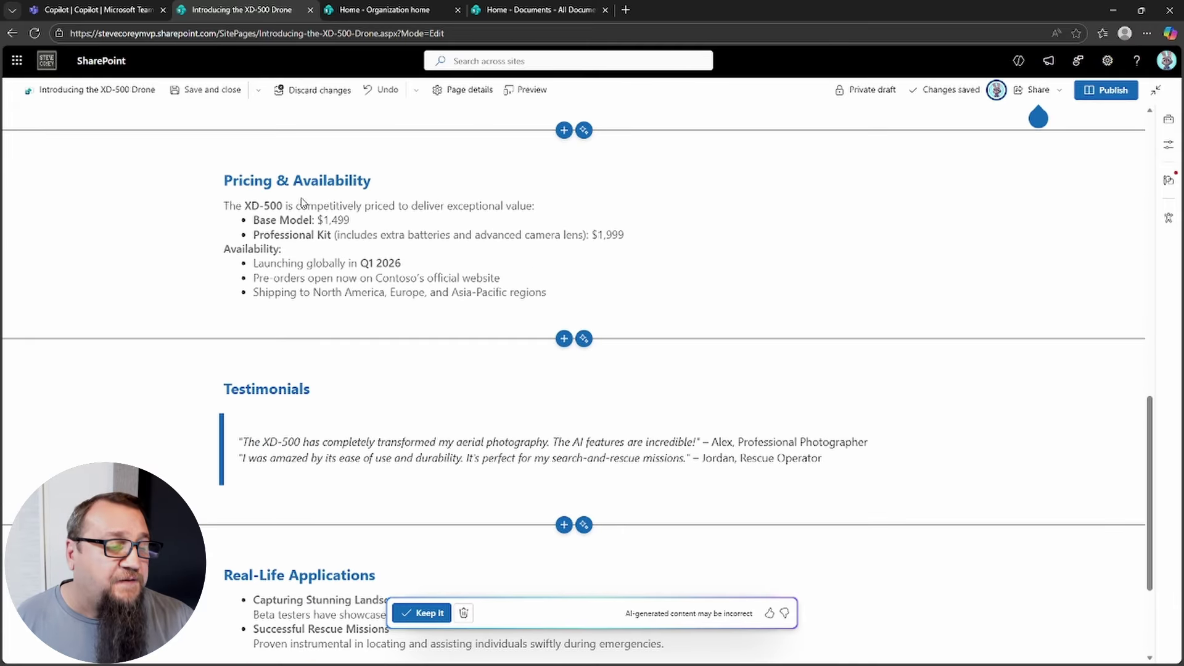
{"action": "scroll", "coordinate": [370, 272], "scroll_direction": "down", "scroll_amount": 3}
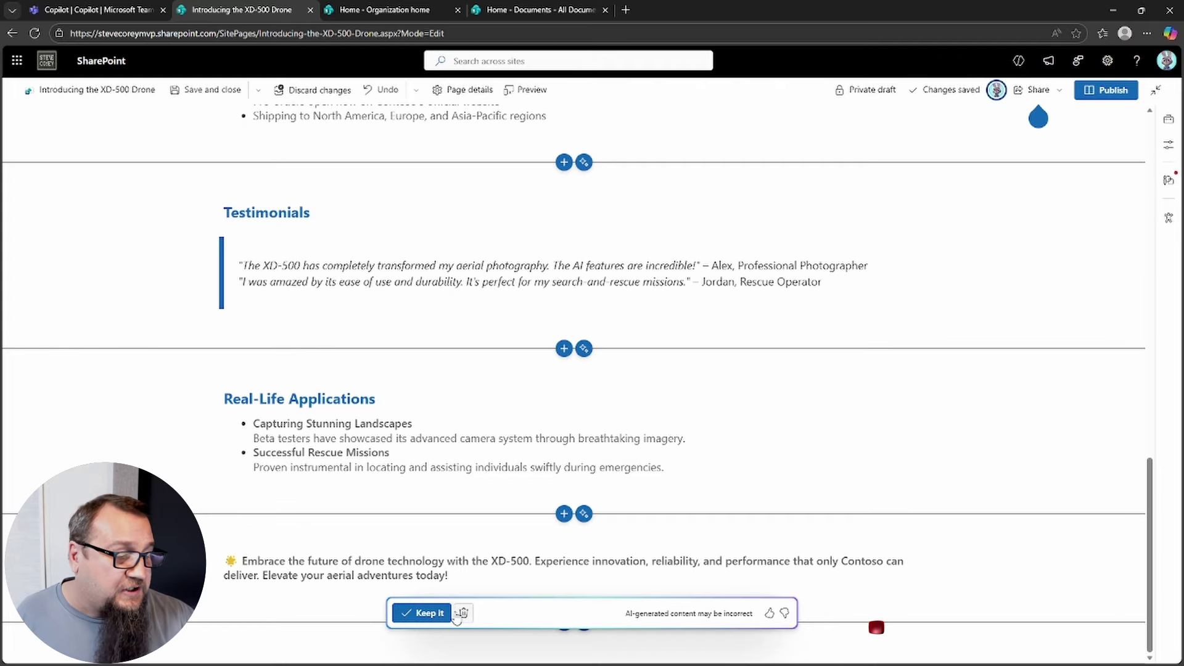
{"action": "left_click", "coordinate": [423, 617]}
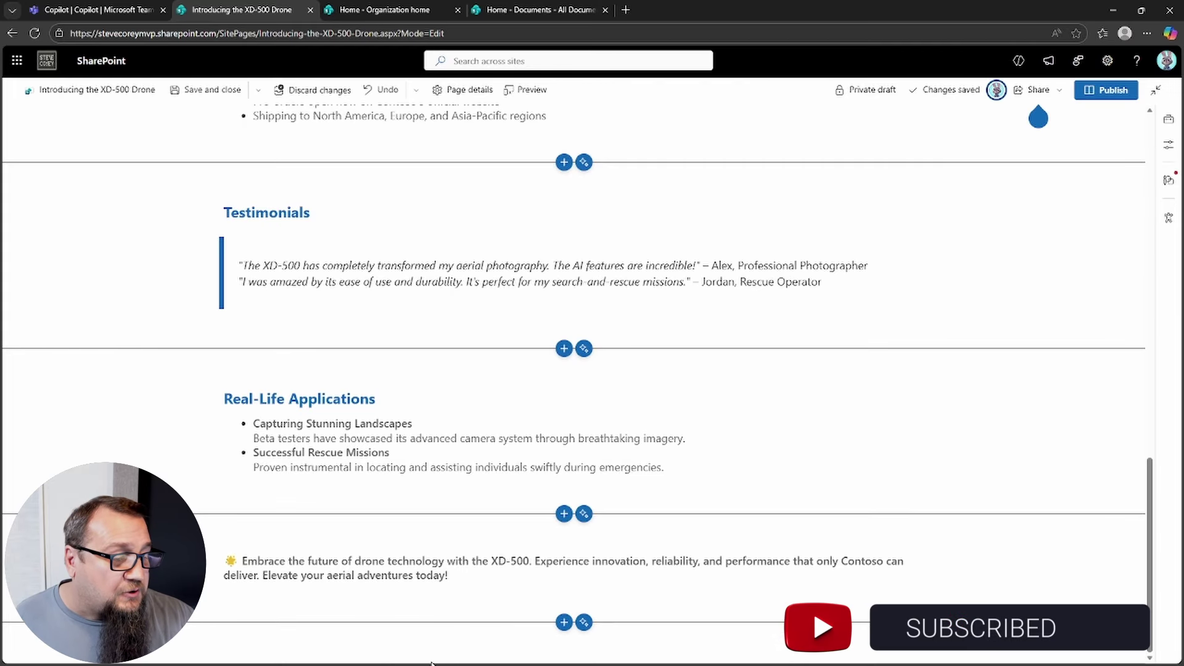
Apply the design idea with the drone image to the page's title banner and remove the author from it
{"action": "scroll", "coordinate": [461, 469], "scroll_direction": "up", "scroll_amount": 5}
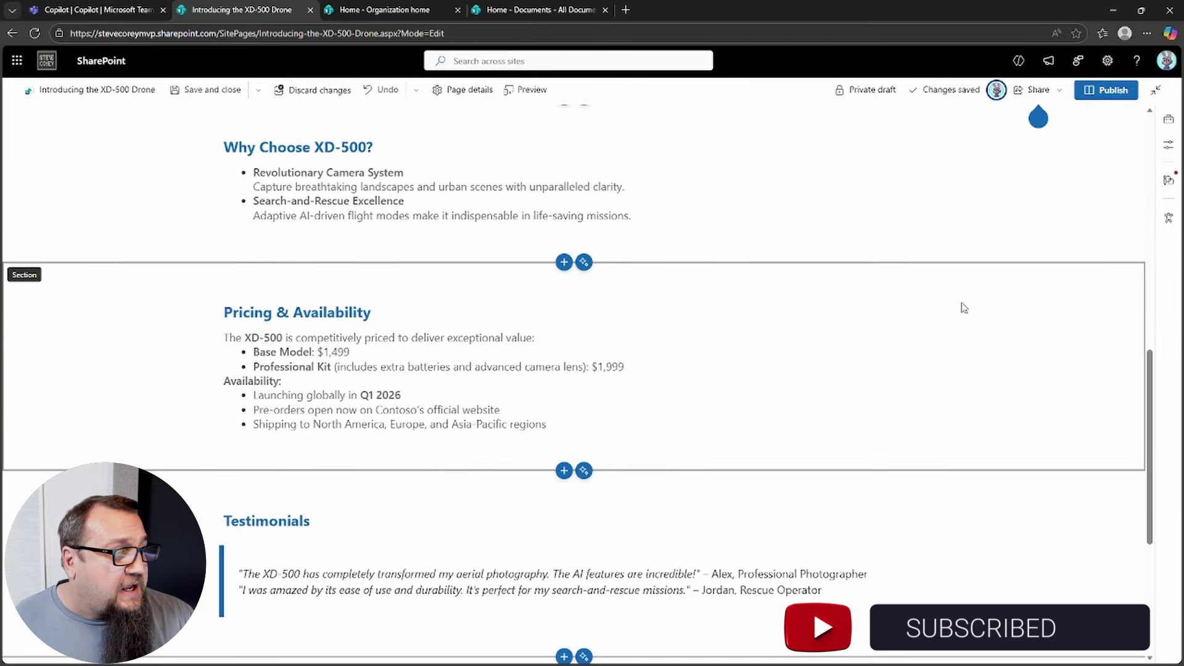
{"action": "left_click", "coordinate": [1174, 190]}
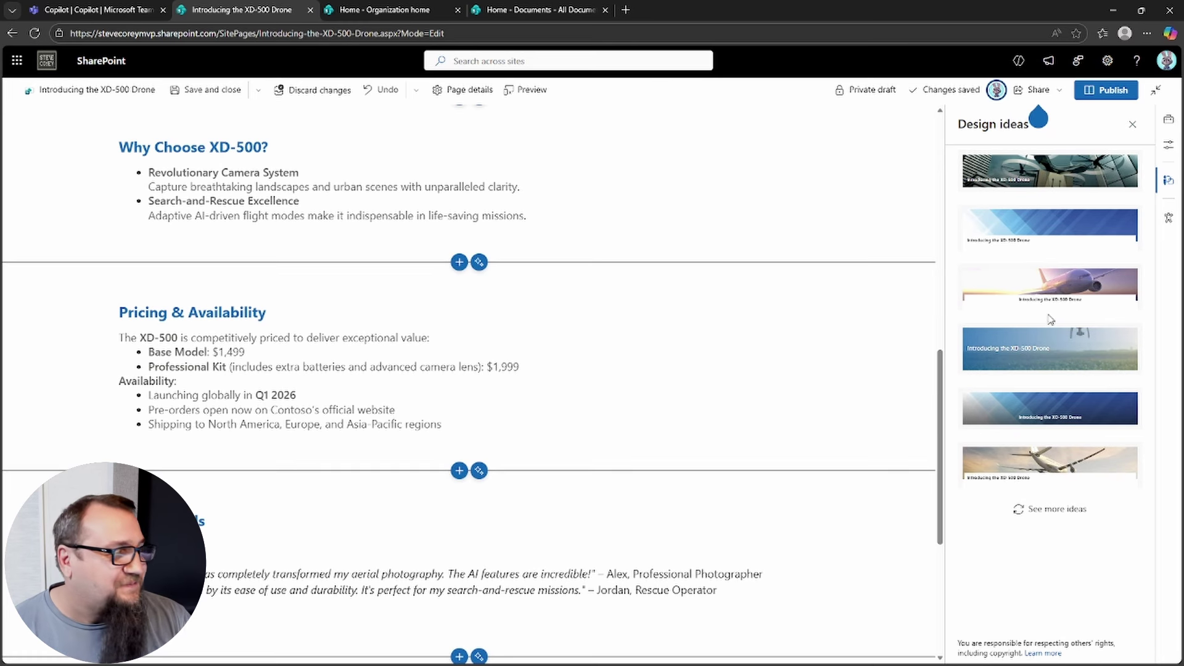
{"action": "scroll", "coordinate": [864, 293], "scroll_direction": "up", "scroll_amount": 10}
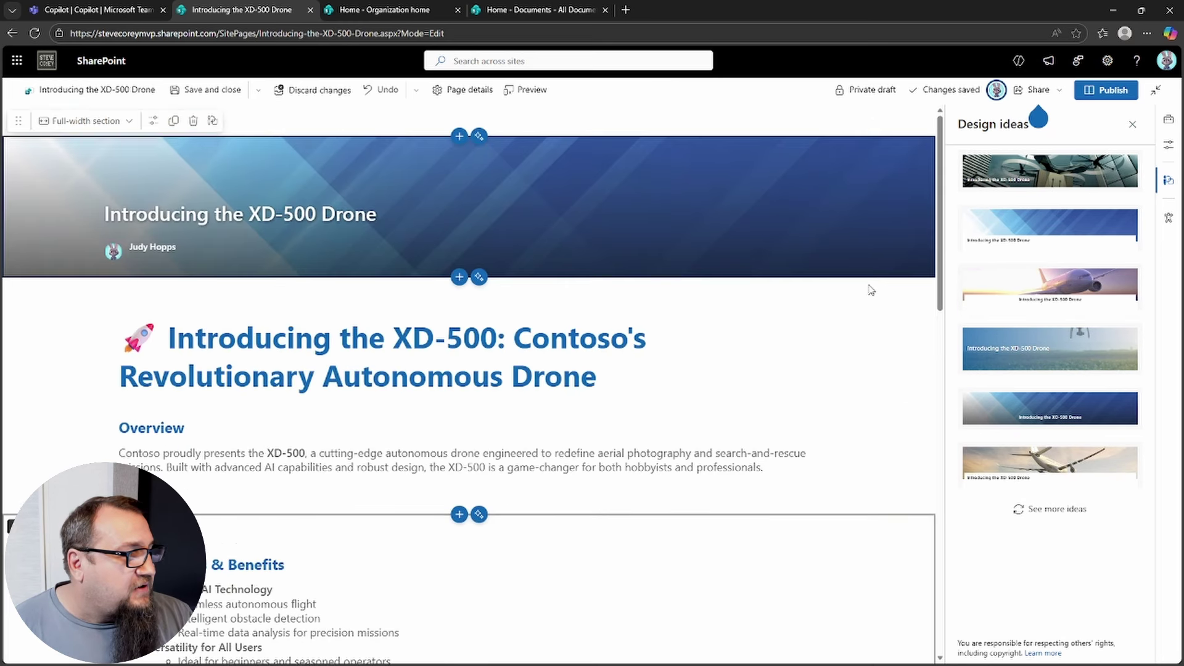
{"action": "left_click", "coordinate": [703, 200]}
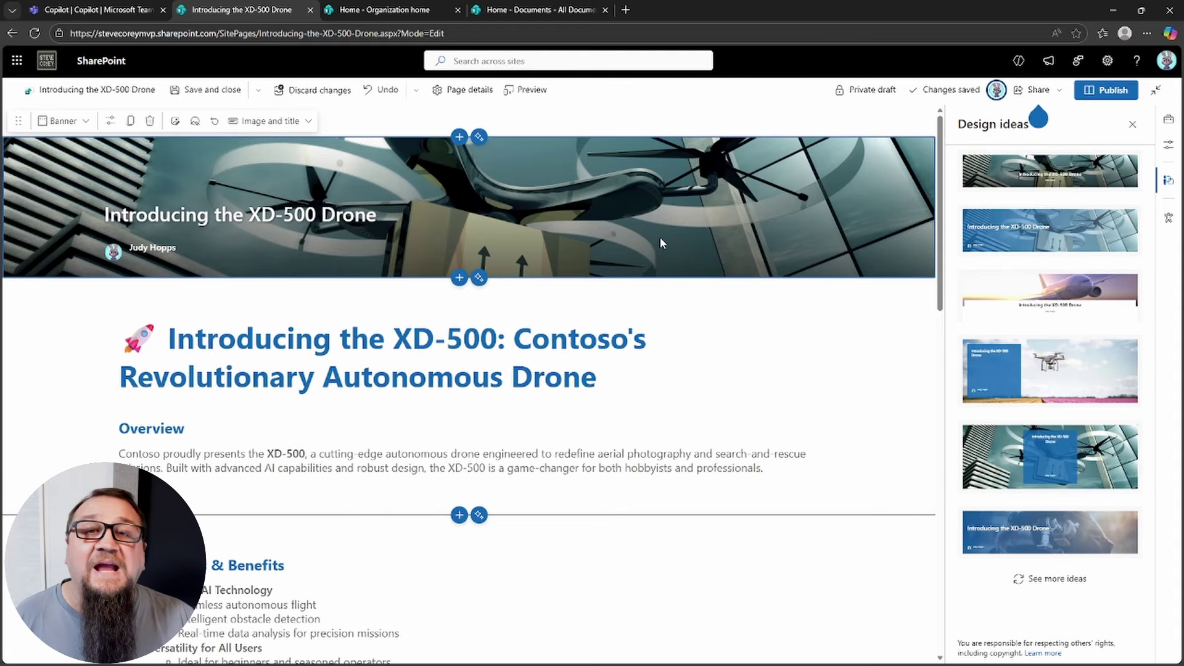
{"action": "mouse_move", "coordinate": [178, 257]}
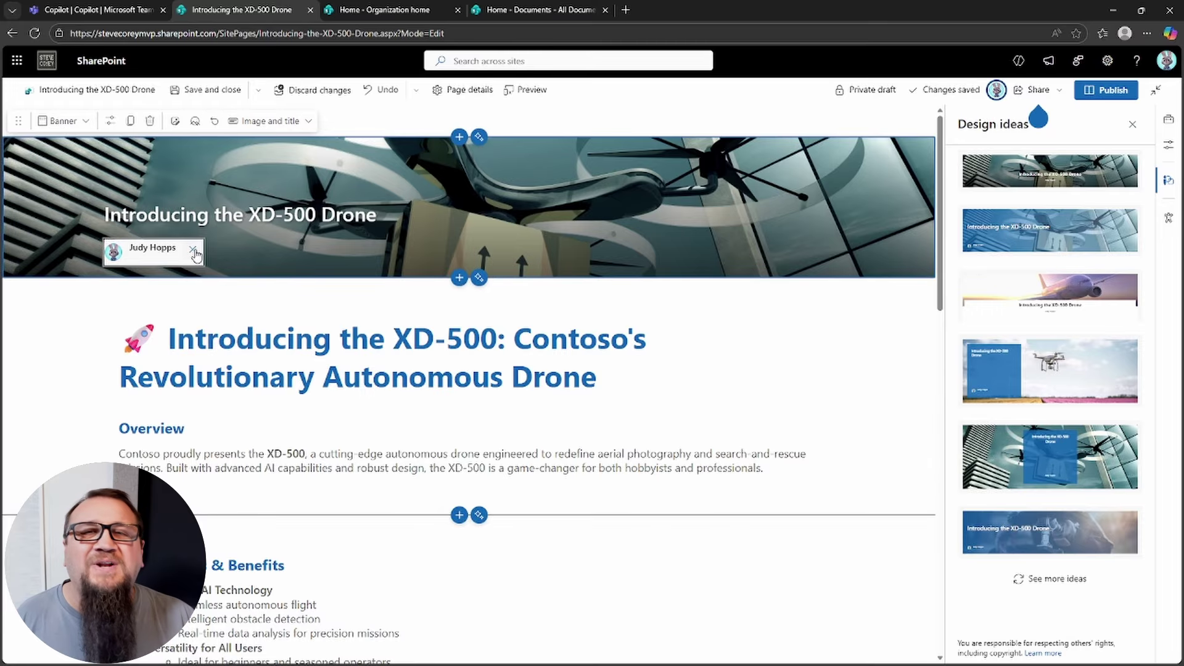
{"action": "left_click", "coordinate": [193, 251]}
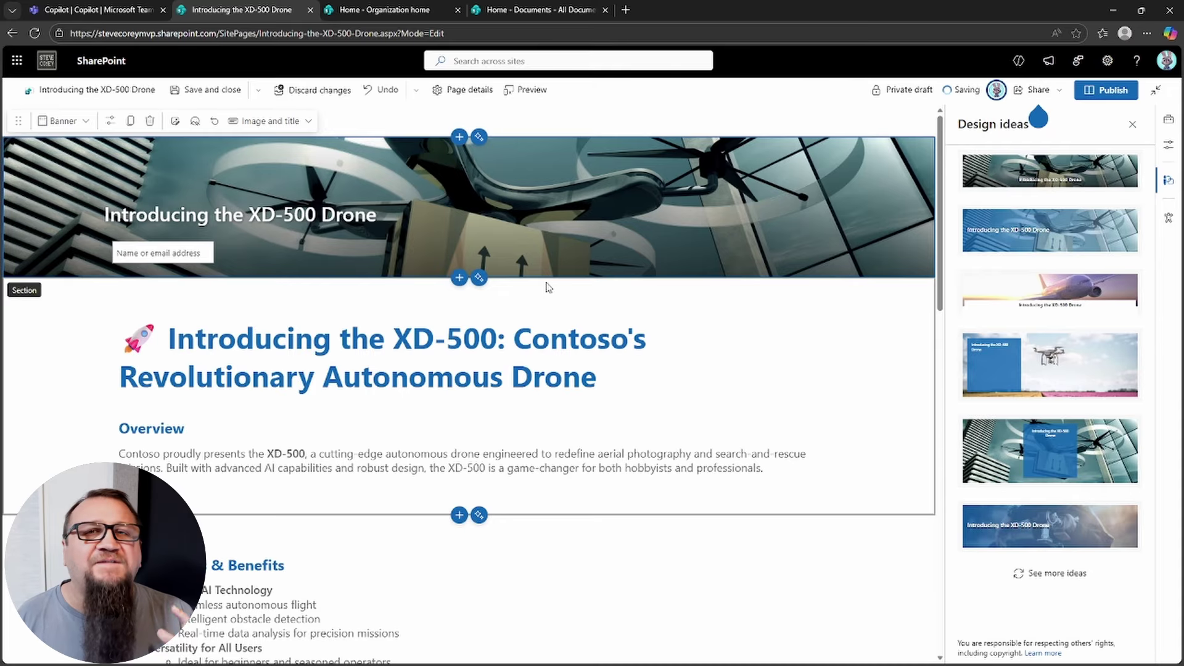
Insert an AI-generated section below the title banner to view its suggestions, and delete that empty section
{"action": "scroll", "coordinate": [548, 287], "scroll_direction": "down", "scroll_amount": 1}
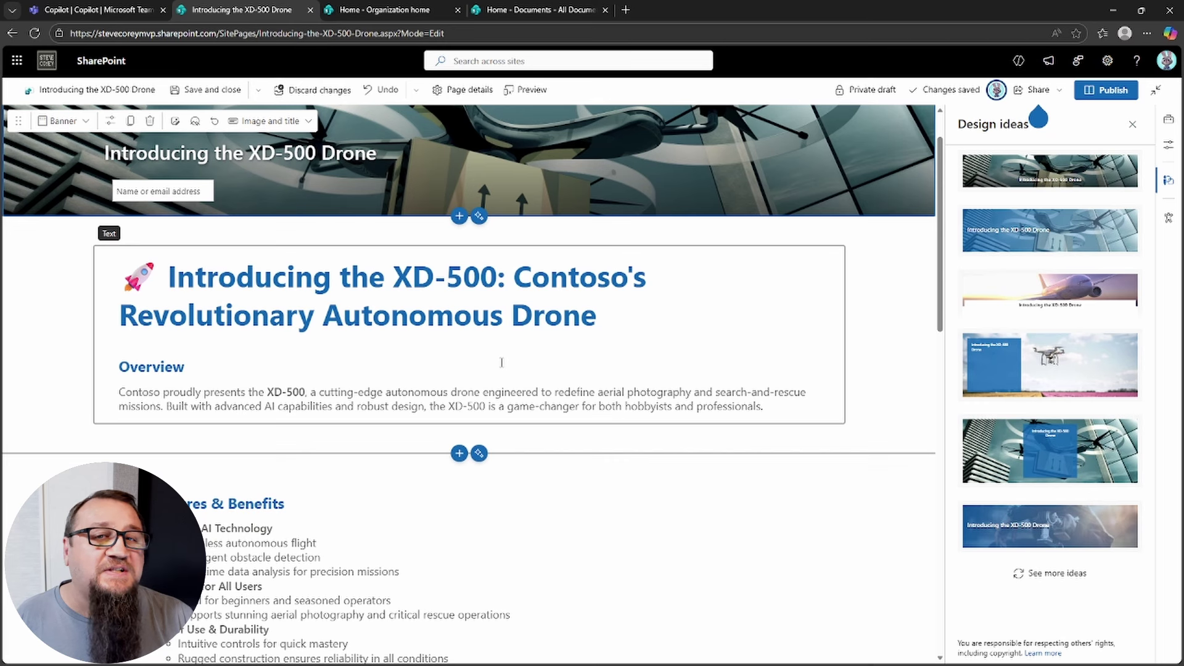
{"action": "left_click", "coordinate": [479, 216]}
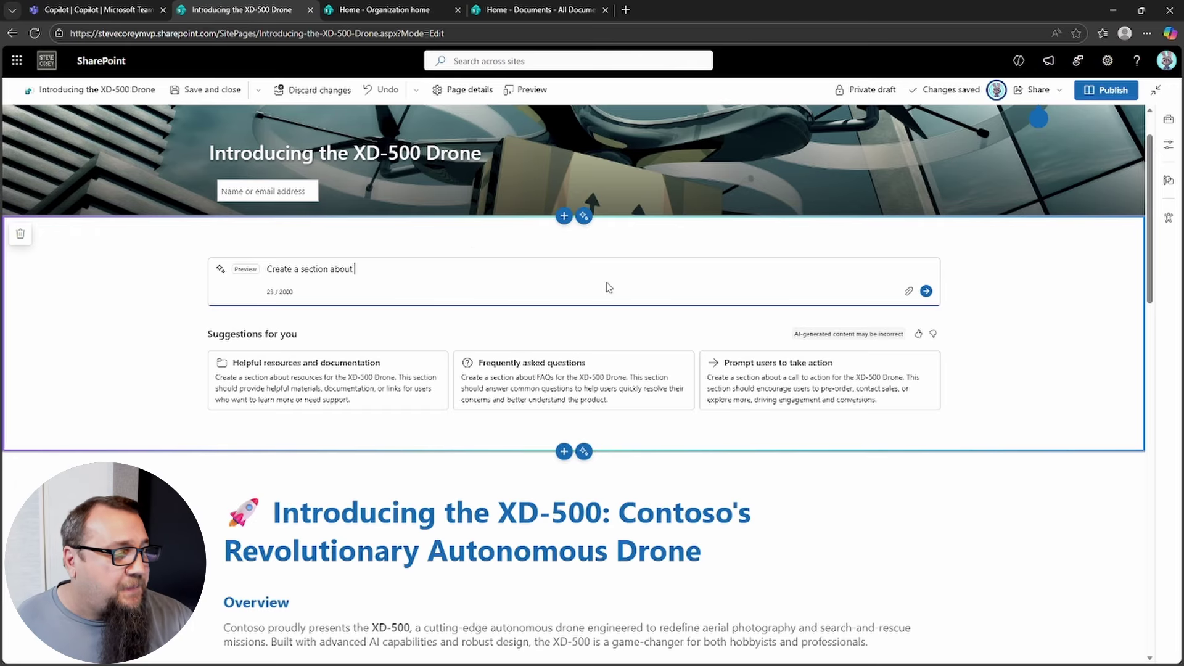
{"action": "left_click", "coordinate": [1014, 315]}
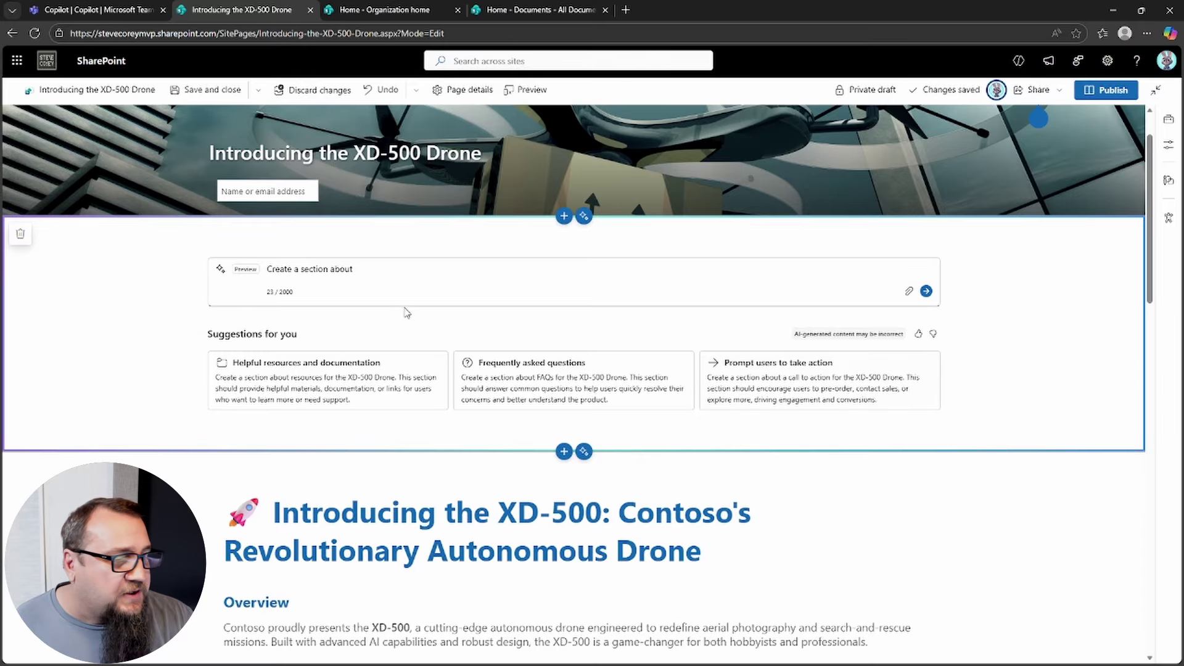
{"action": "left_click", "coordinate": [20, 233]}
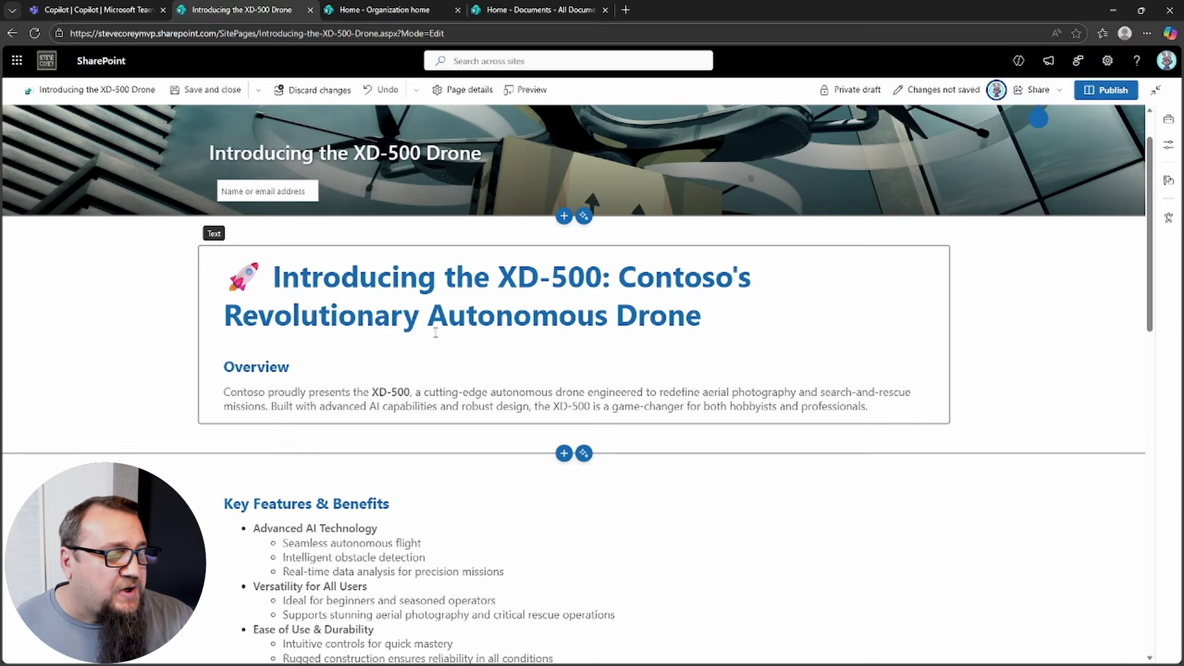
Save and close the XD-500 page draft and look over the saved page
{"action": "left_click", "coordinate": [215, 91]}
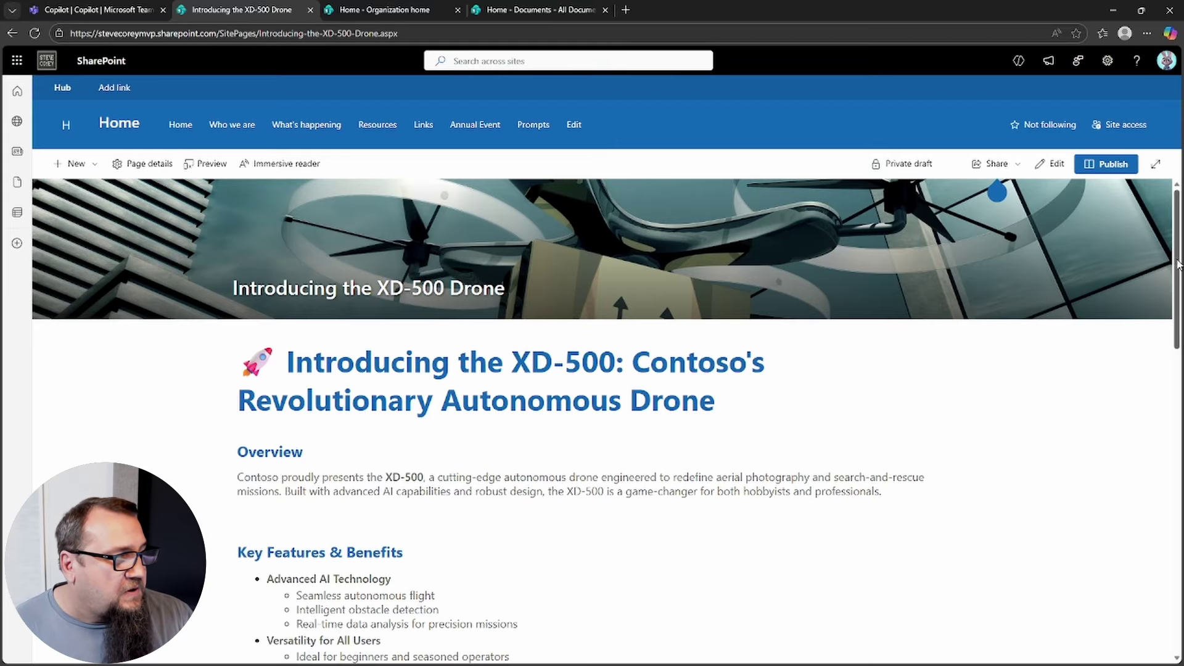
{"action": "left_click_drag", "start_coordinate": [1180, 265], "coordinate": [1134, 305]}
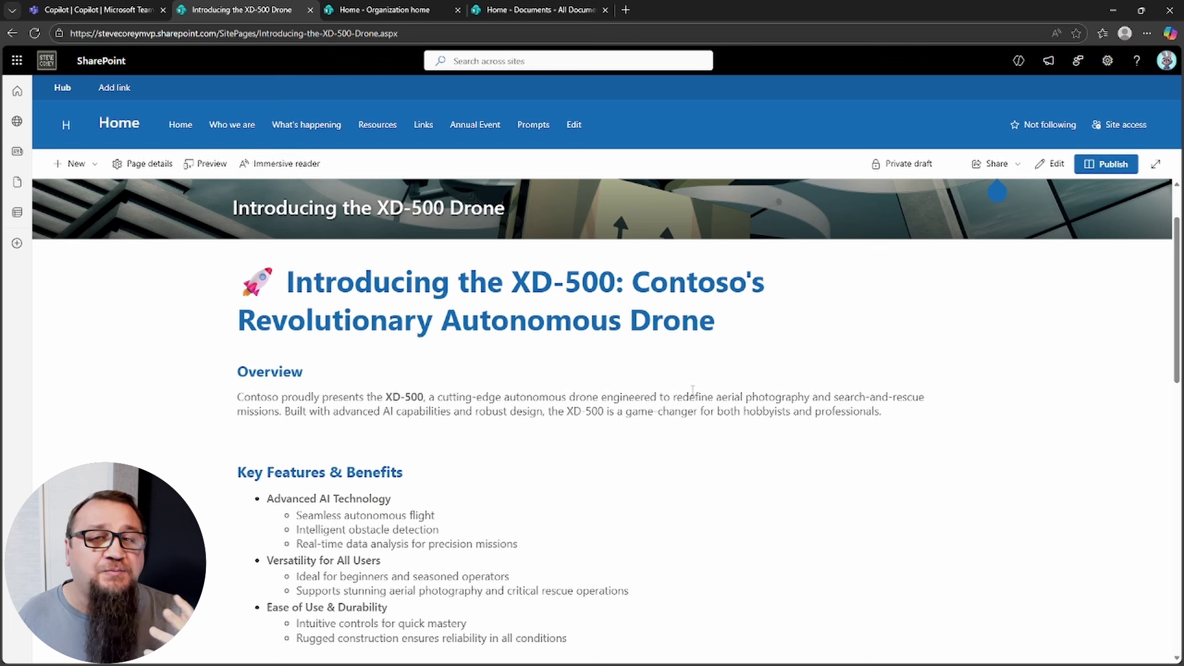
Return to Copilot in Teams and start a new chat that mentions the SharePoint page agent
{"action": "left_click", "coordinate": [117, 10]}
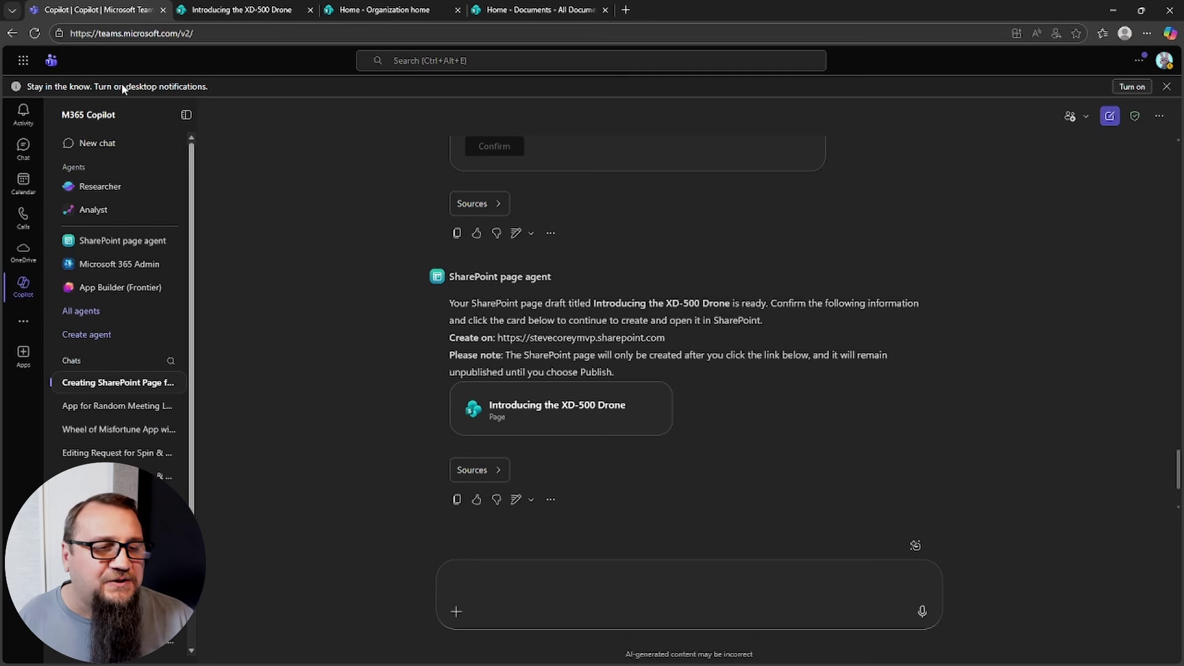
{"action": "left_click", "coordinate": [109, 147]}
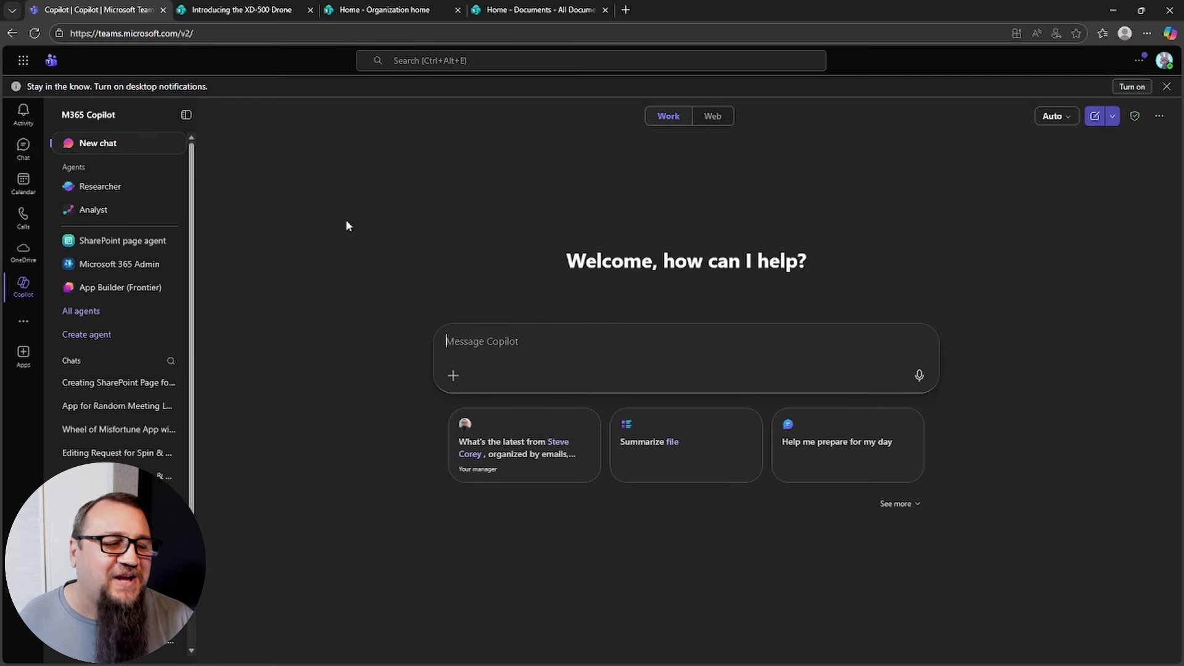
{"action": "type", "text": "@"}
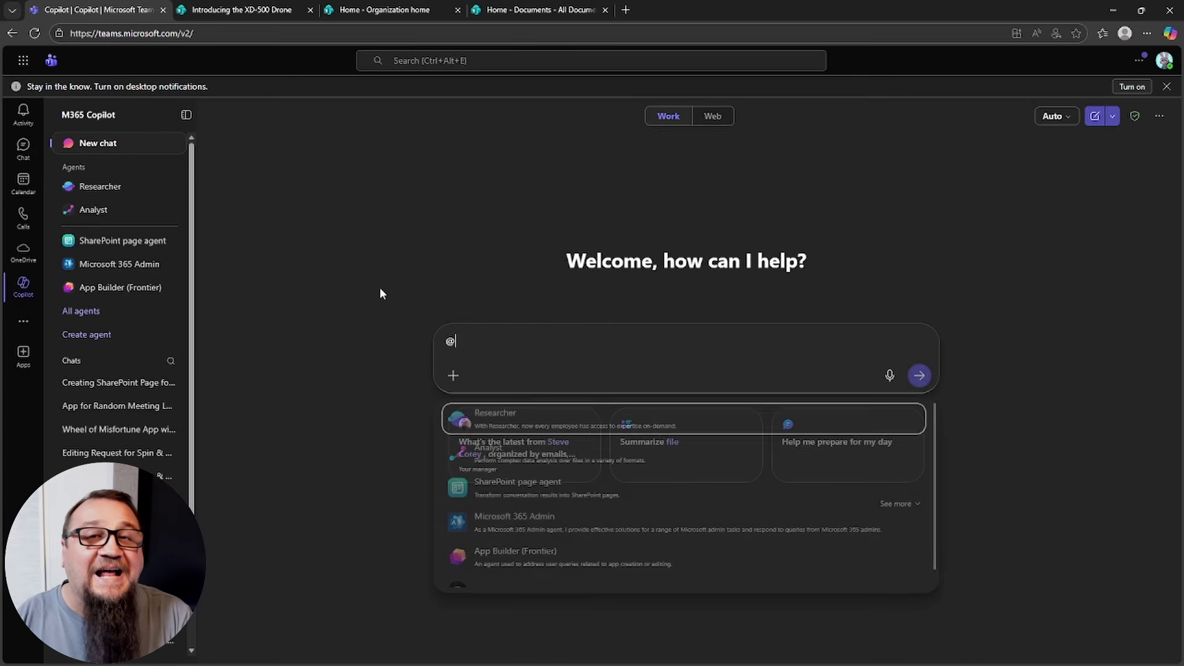
{"action": "type", "text": "pa"}
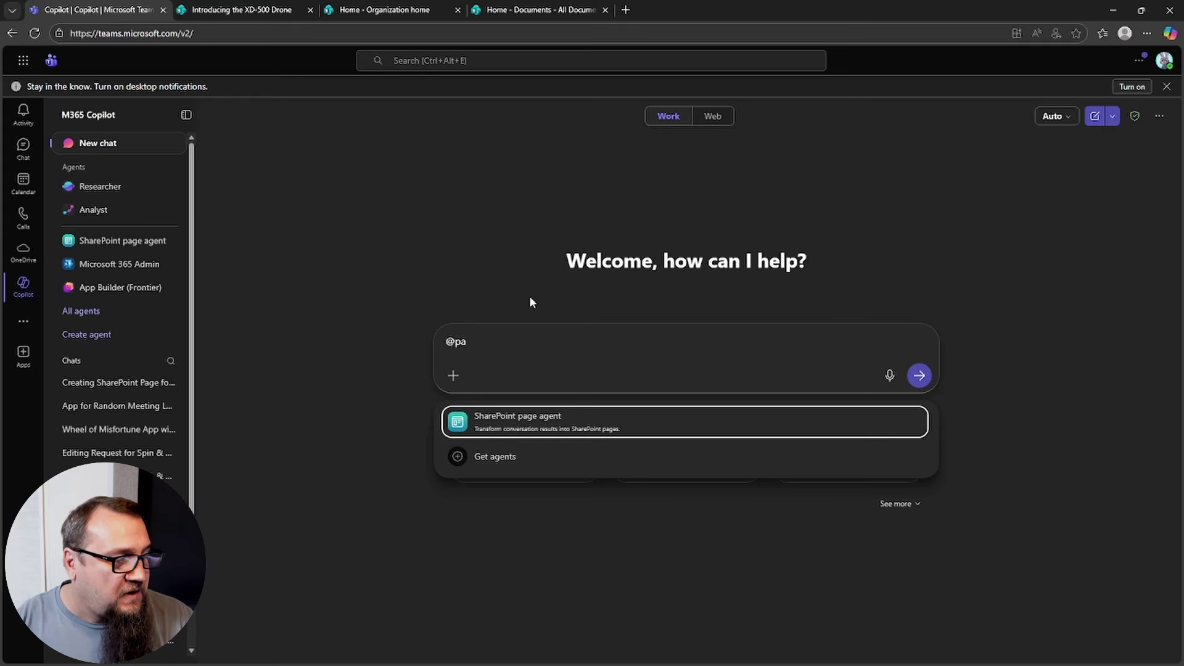
{"action": "left_click", "coordinate": [554, 432]}
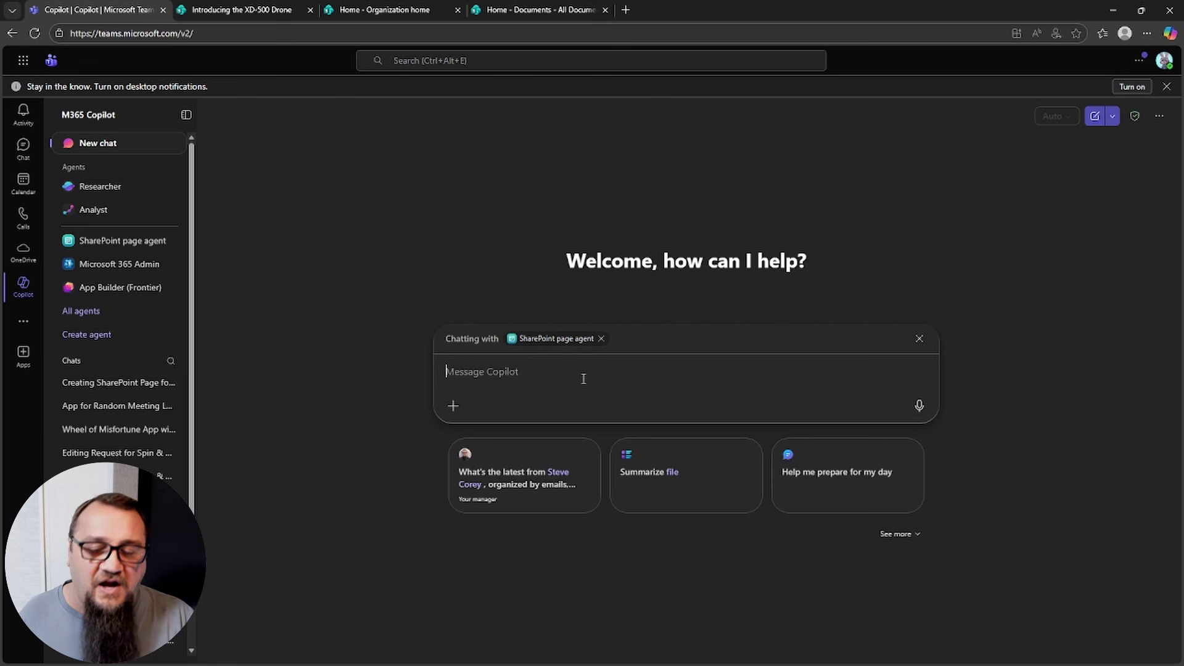
Write the prompt "Create a news post about the navy pier event." and reference the file Navy Pier Event.docx in it
{"action": "type", "text": "C"}
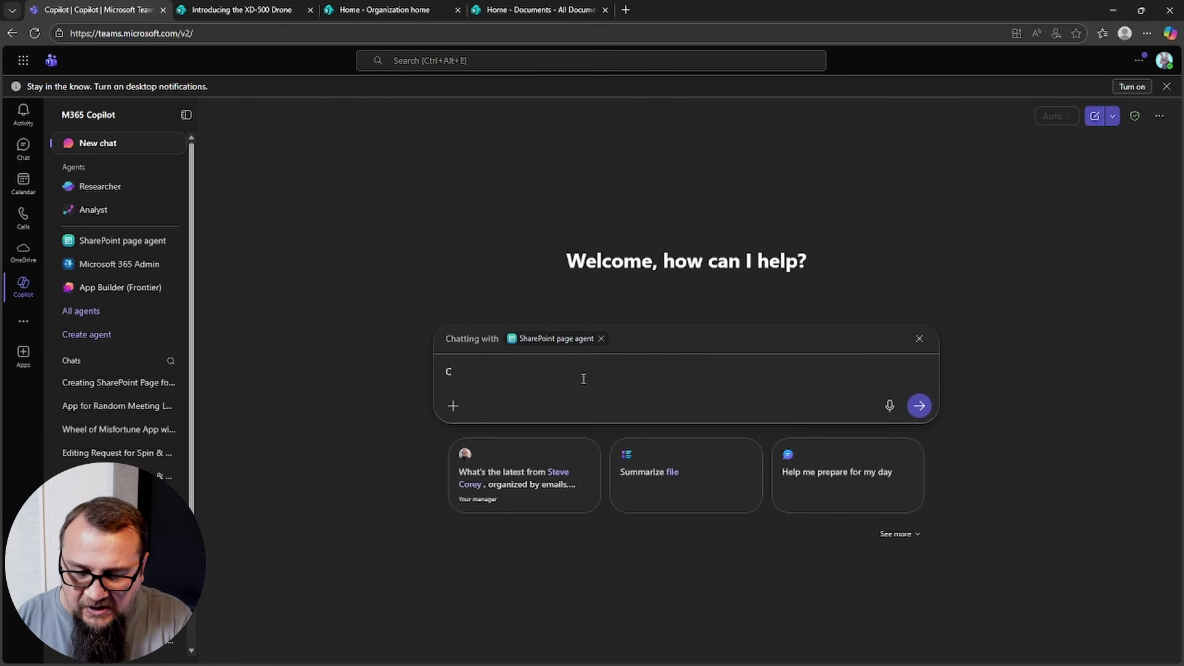
{"action": "type", "text": "reate a news"}
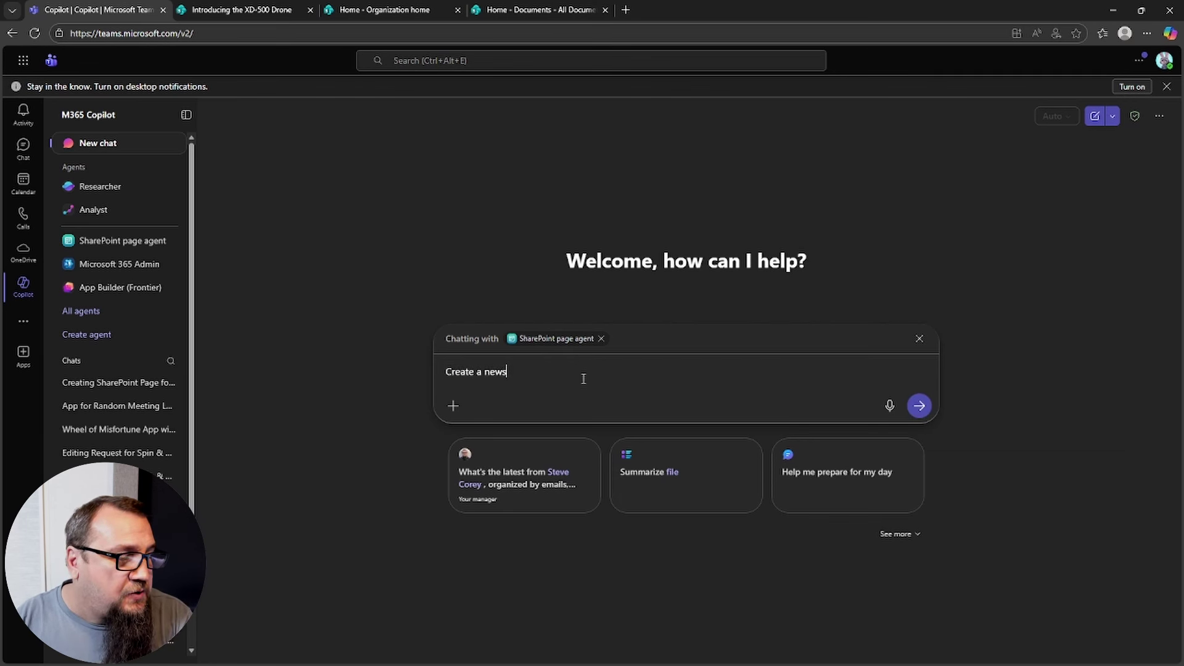
{"action": "type", "text": " post about the "}
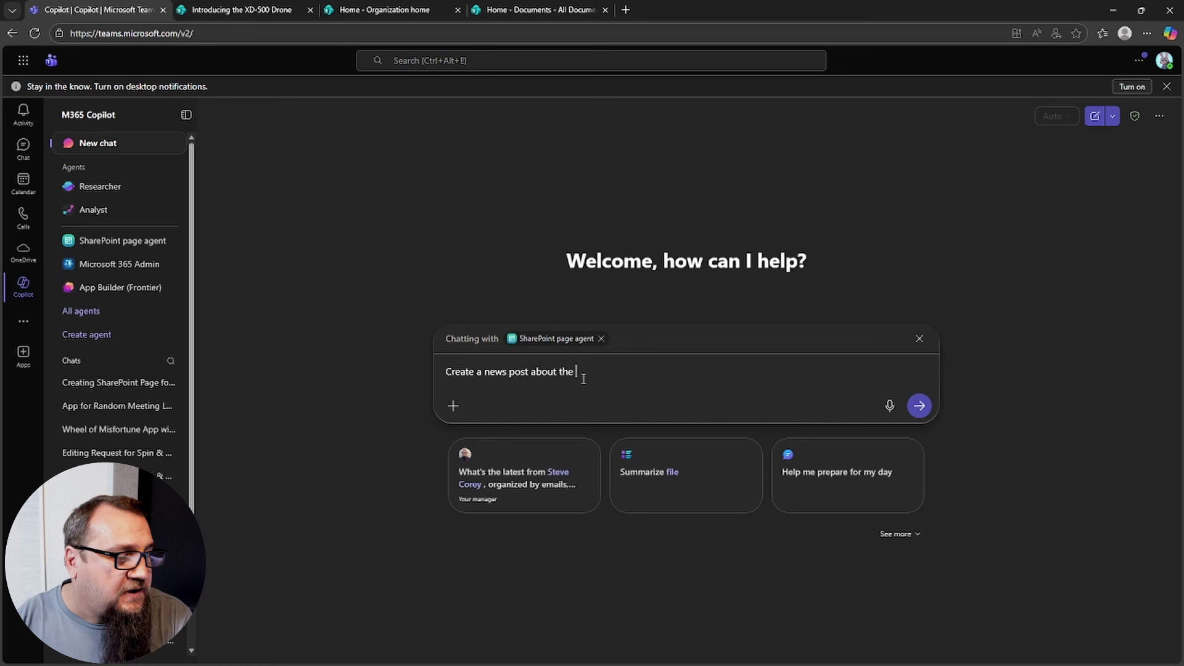
{"action": "type", "text": "navy pier even"}
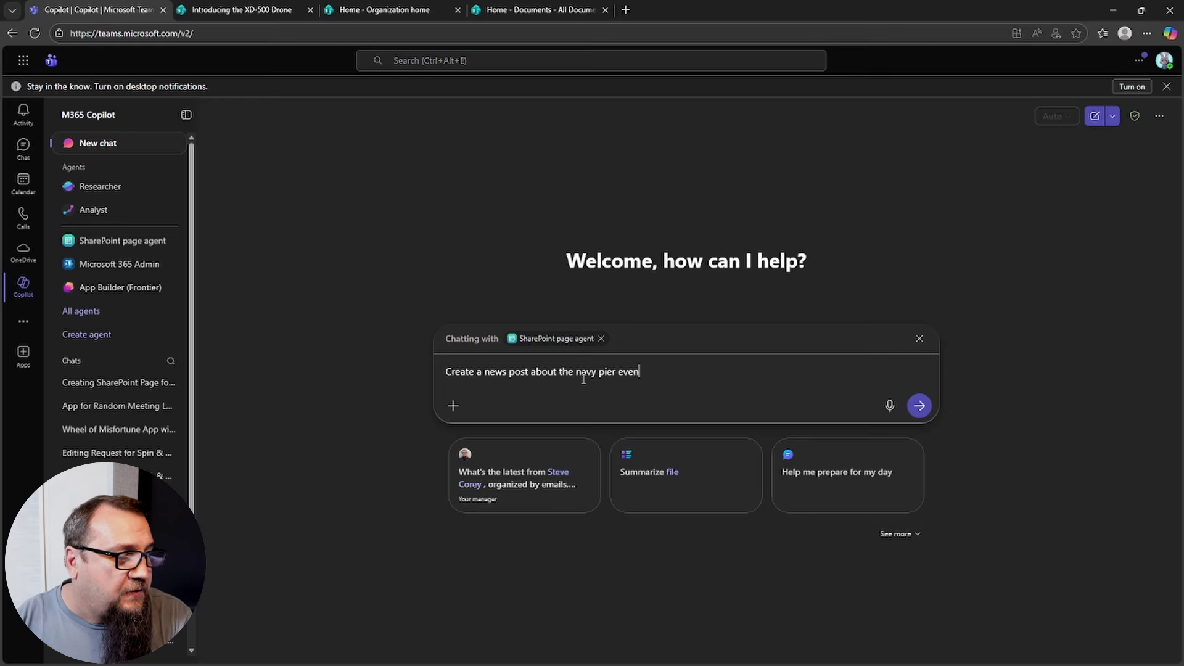
{"action": "type", "text": "t. /"}
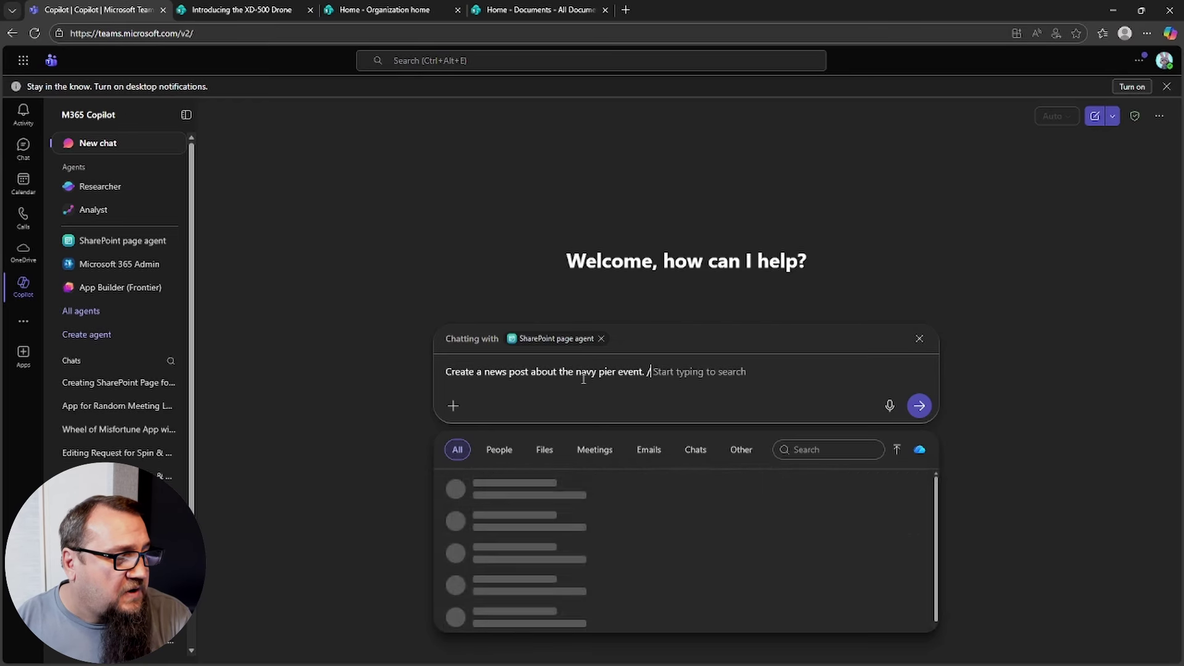
{"action": "left_click", "coordinate": [554, 554]}
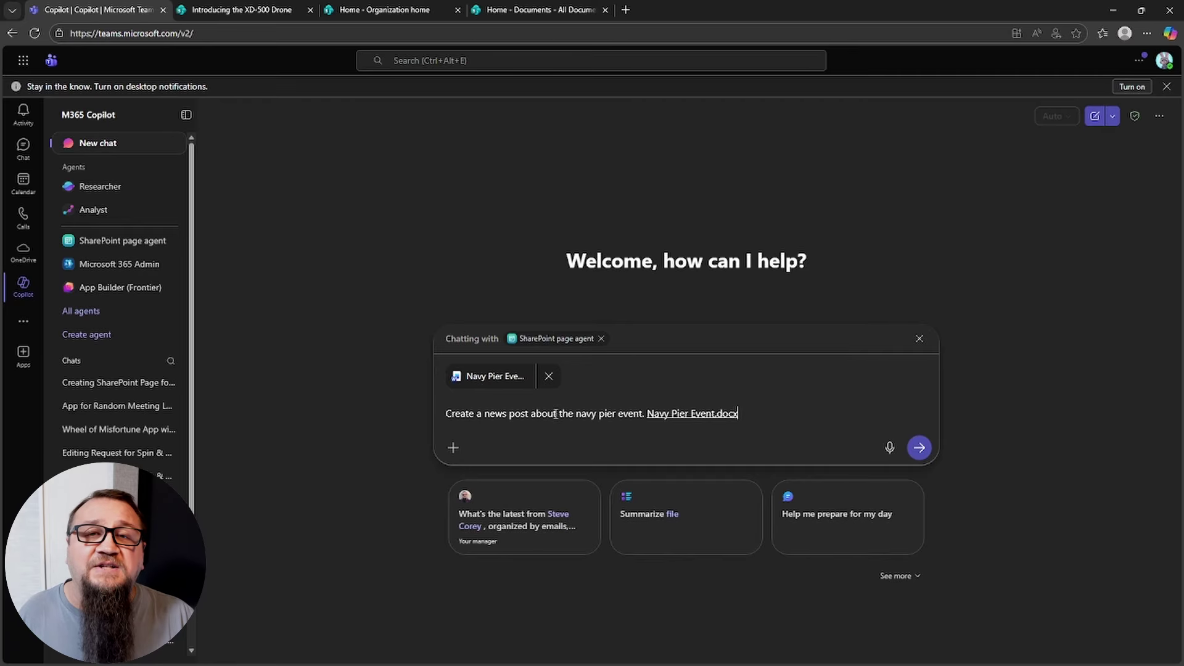
Submit the Navy Pier news post prompt and review the agent's proposed draft through to its closing question
{"action": "left_click", "coordinate": [920, 448]}
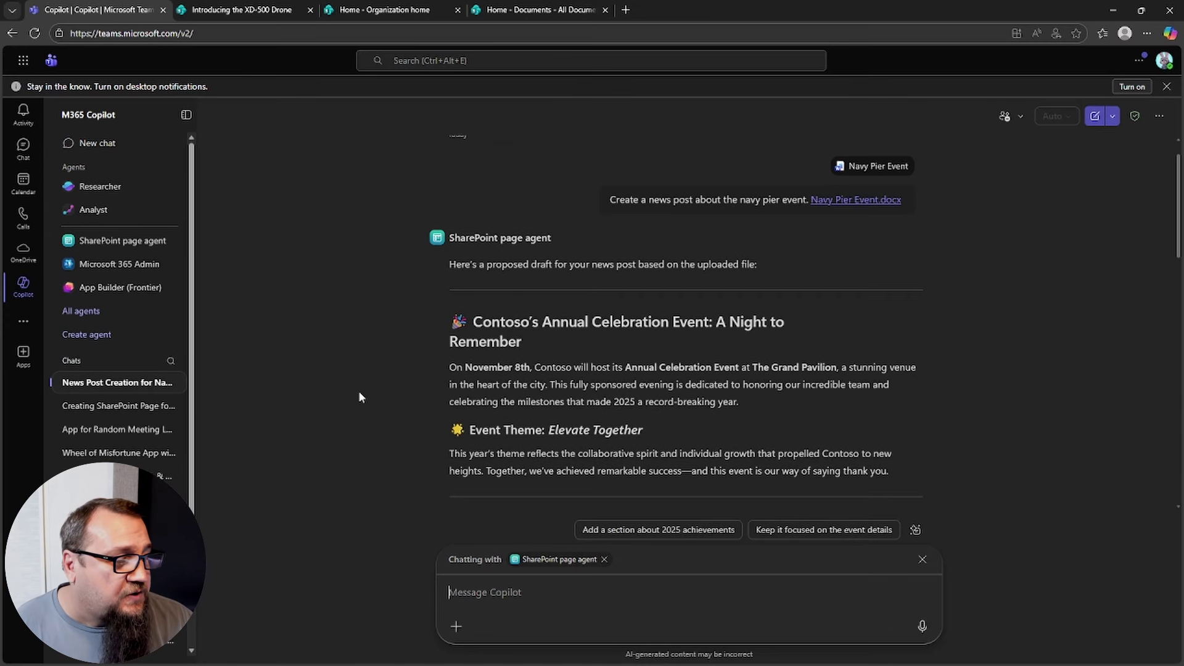
{"action": "scroll", "coordinate": [392, 383], "scroll_direction": "down", "scroll_amount": 2}
{"action": "scroll", "coordinate": [482, 323], "scroll_direction": "up", "scroll_amount": 2}
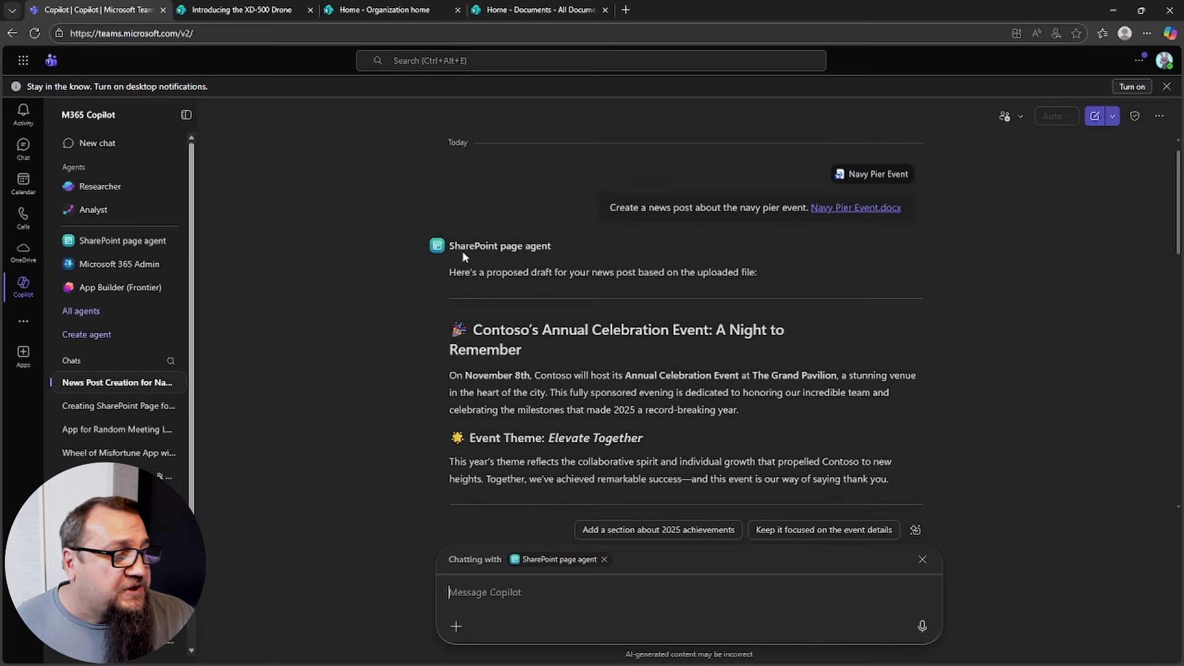
{"action": "scroll", "coordinate": [485, 327], "scroll_direction": "down", "scroll_amount": 8}
{"action": "scroll", "coordinate": [482, 329], "scroll_direction": "up", "scroll_amount": 4}
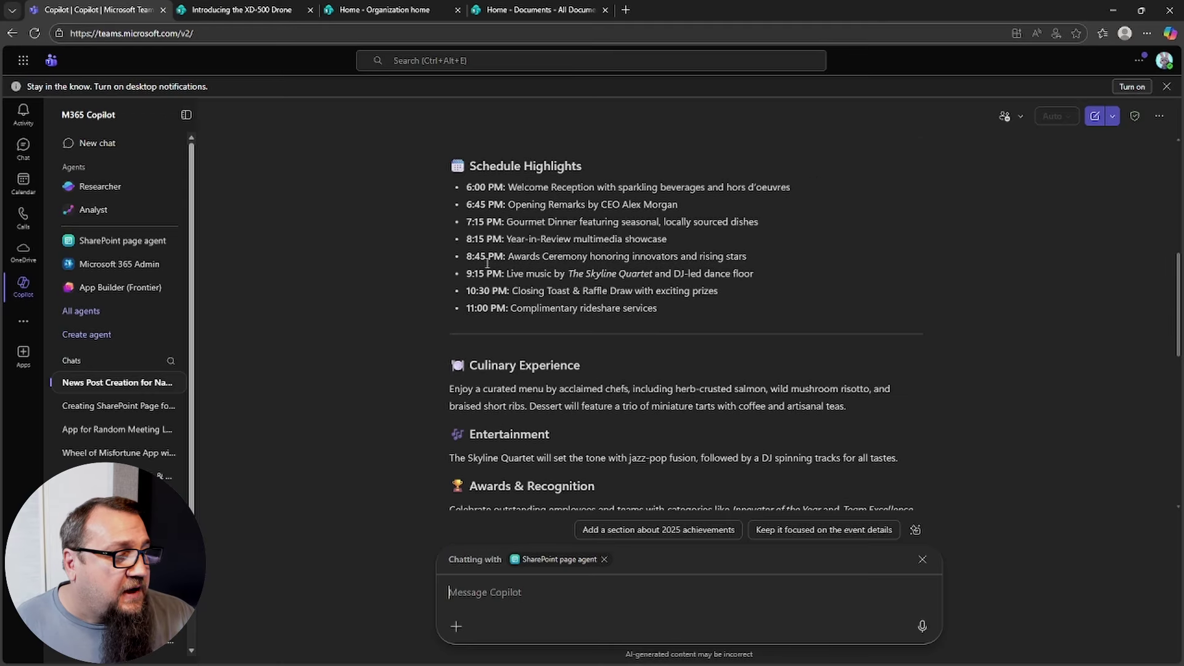
{"action": "scroll", "coordinate": [457, 309], "scroll_direction": "down", "scroll_amount": 9}
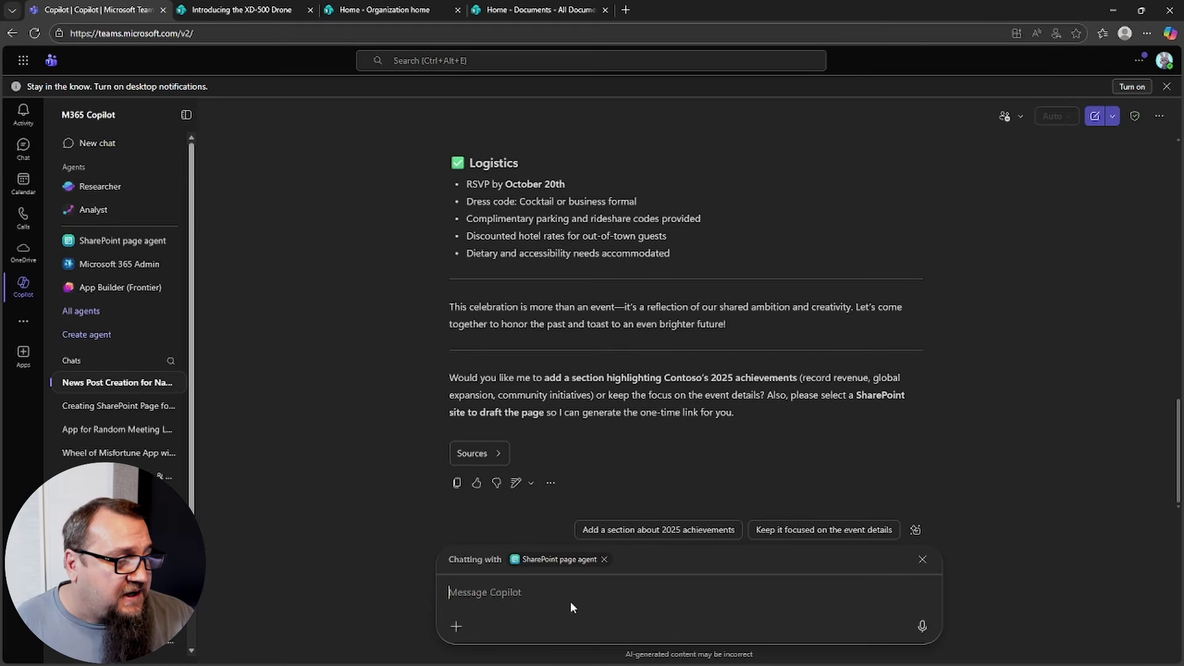
Reply to the SharePoint page agent with "create the page"
{"action": "left_click", "coordinate": [629, 588]}
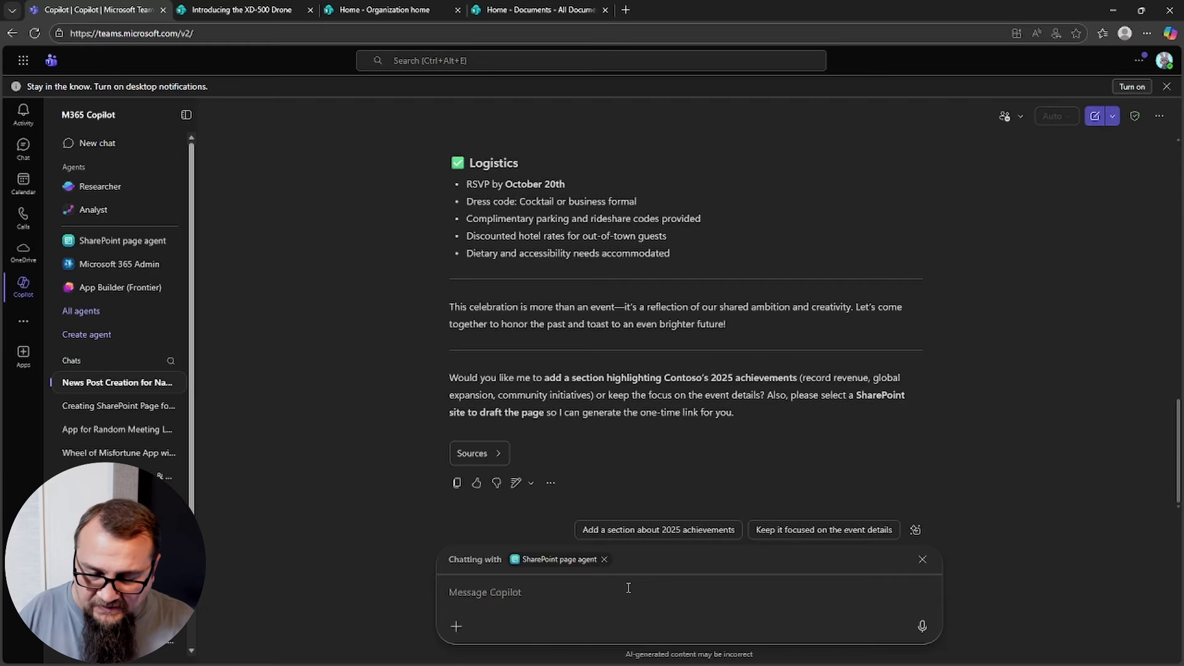
{"action": "type", "text": "create "}
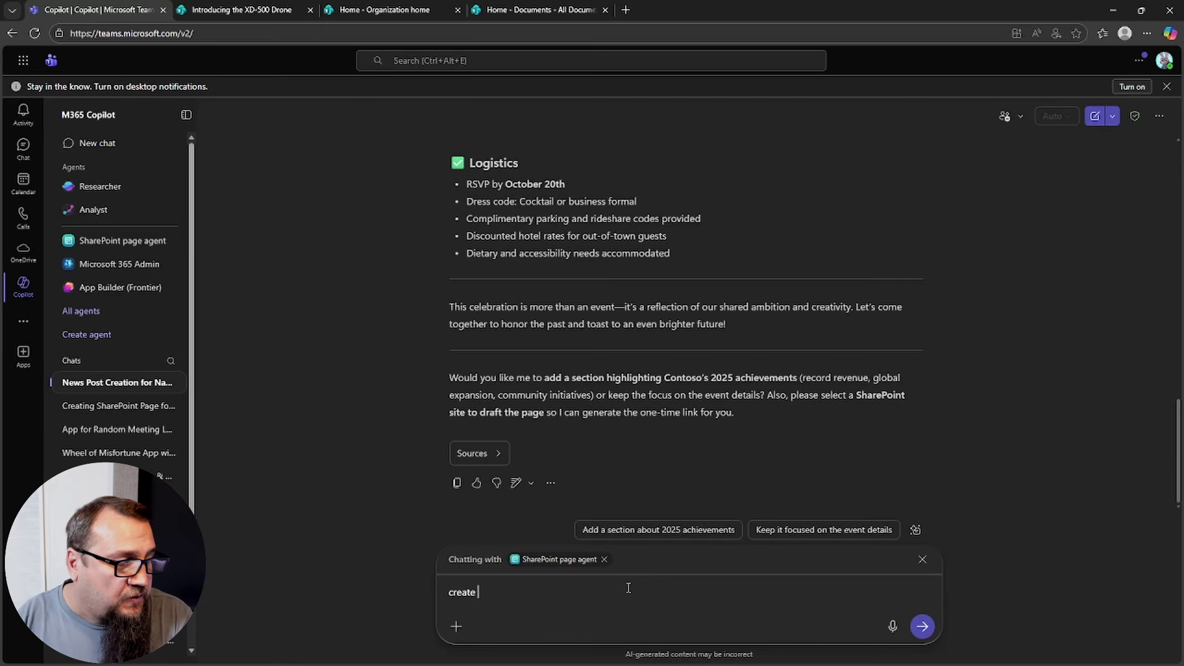
{"action": "type", "text": "the page"}
{"action": "key", "text": "Return"}
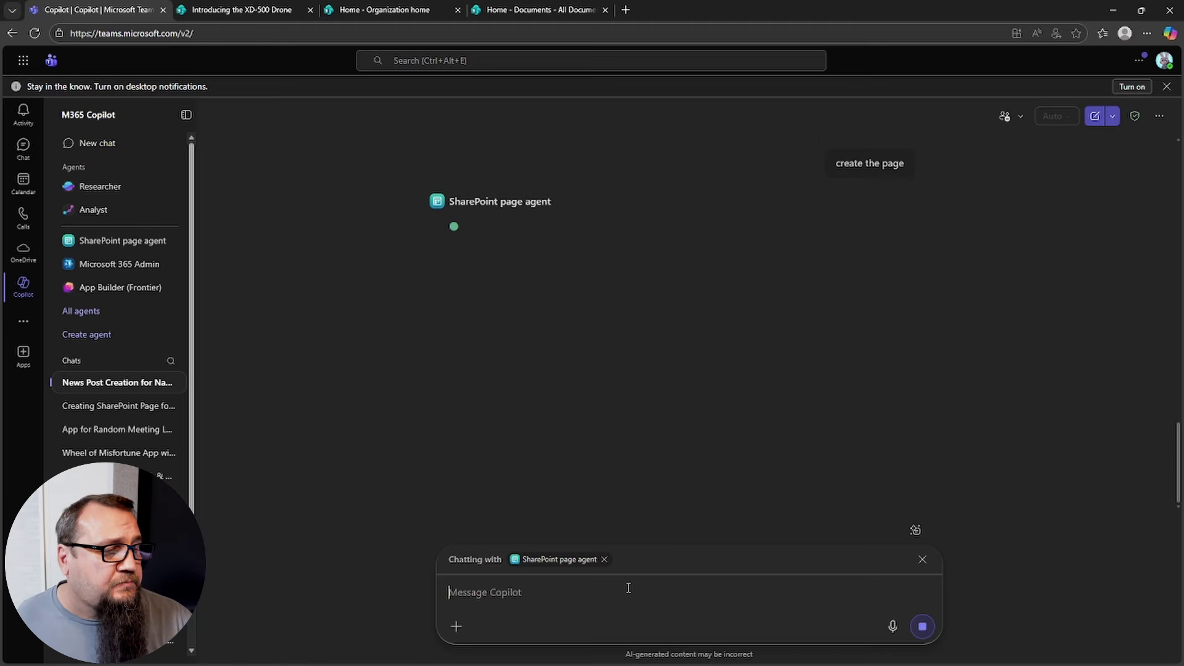